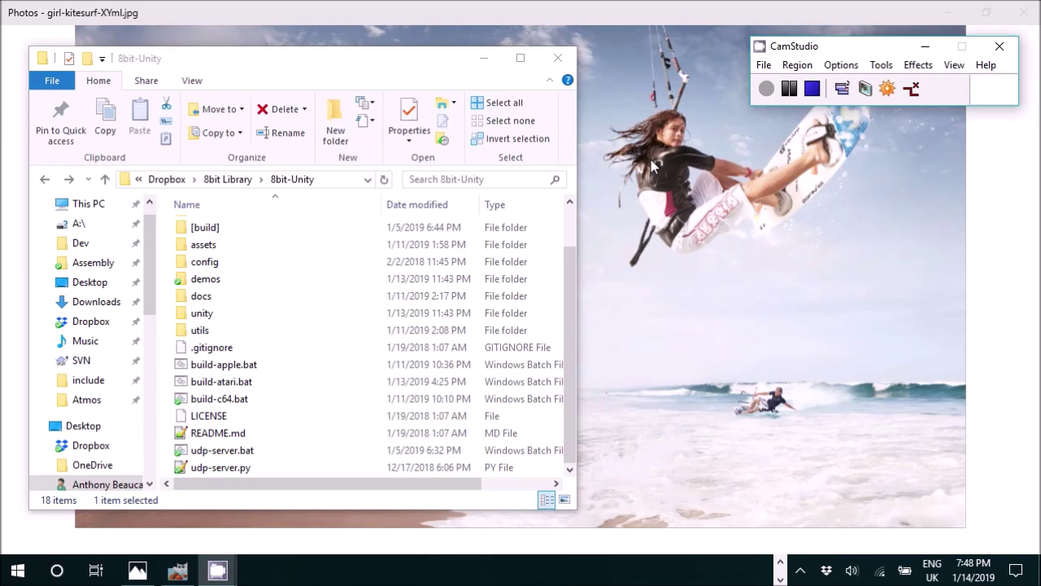
Open 8bit-Unity's assets folder, which lists bitmaps, music, sprites, gimp.bat and piskel.bat
double_click(205, 250)
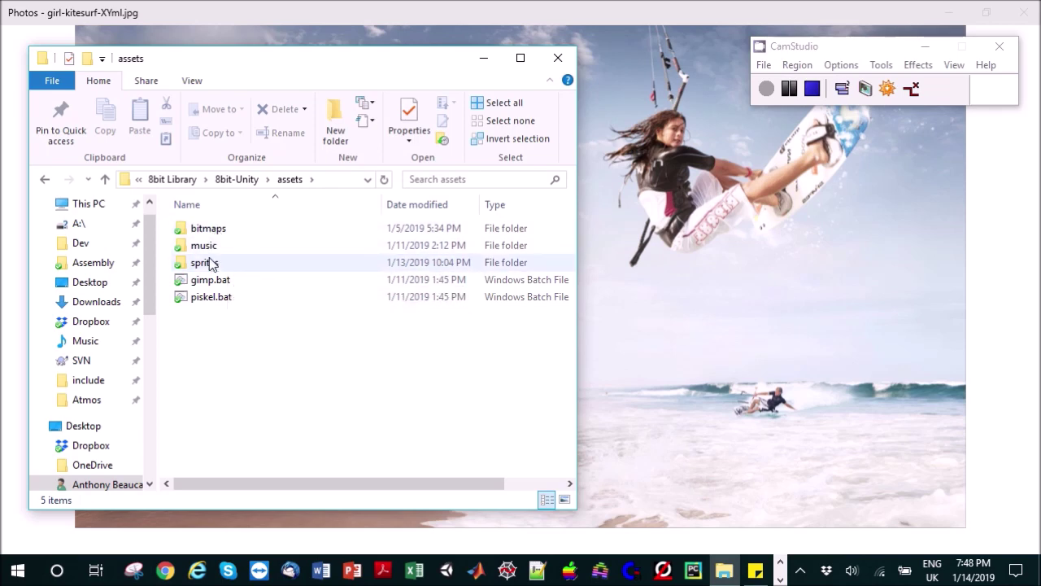
double_click(215, 231)
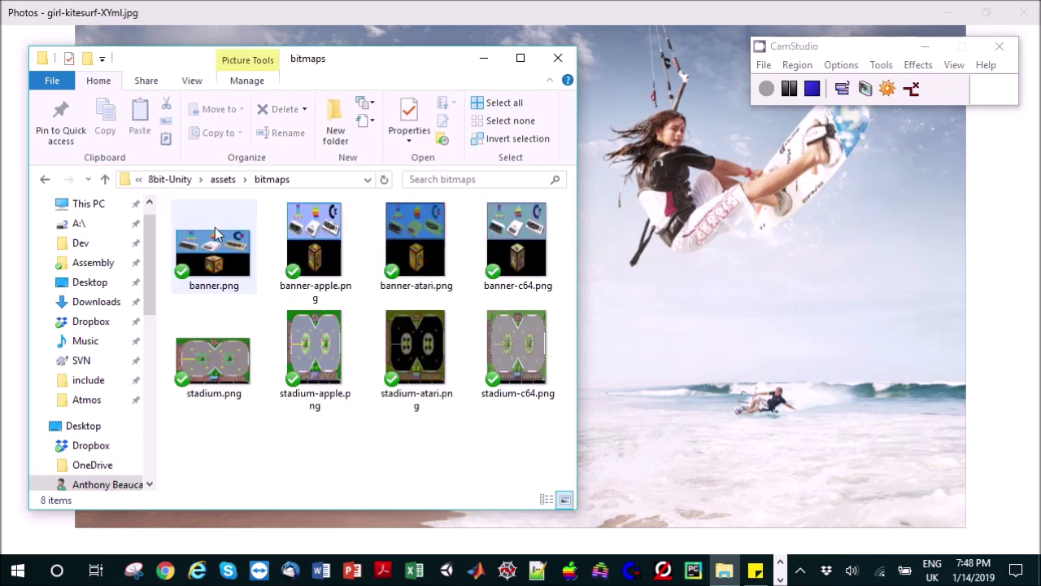
click(217, 236)
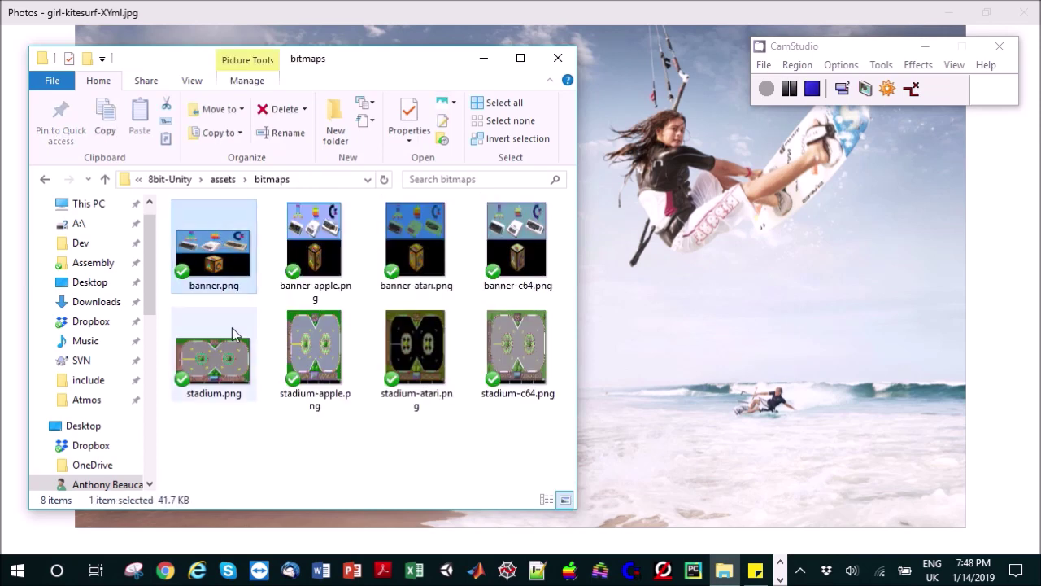
click(226, 365)
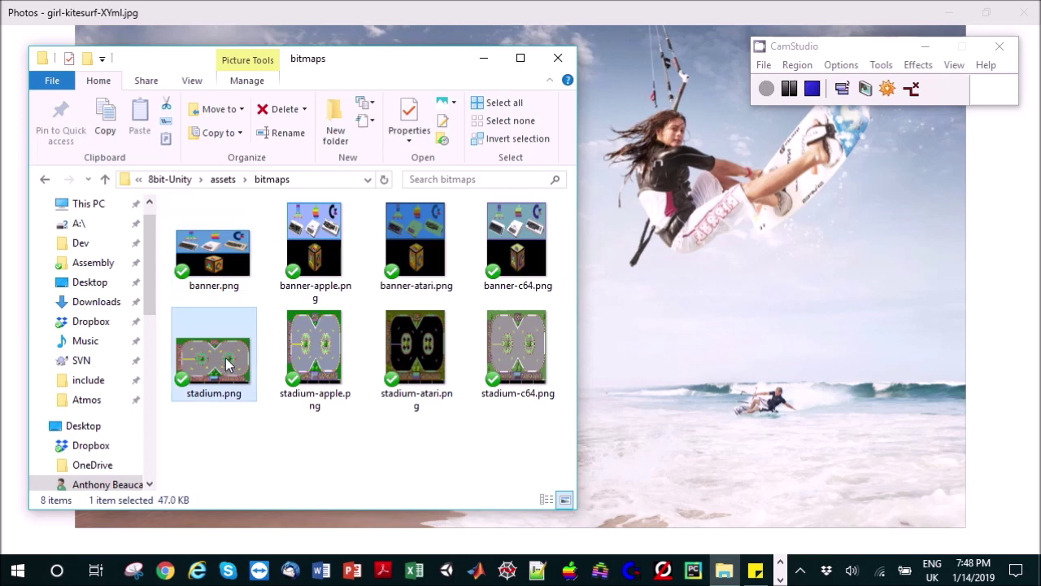
click(231, 254)
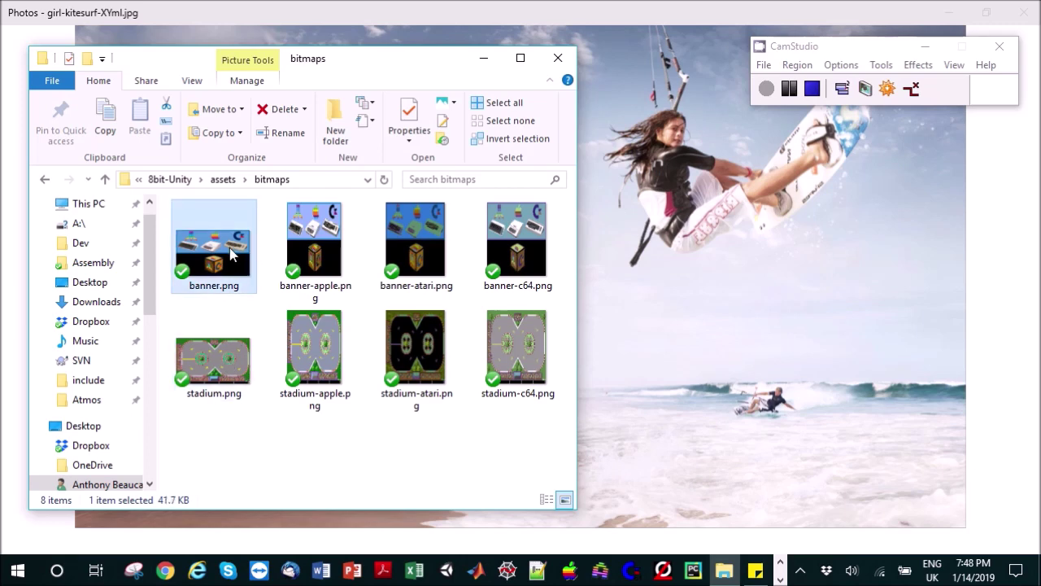
click(336, 229)
click(419, 234)
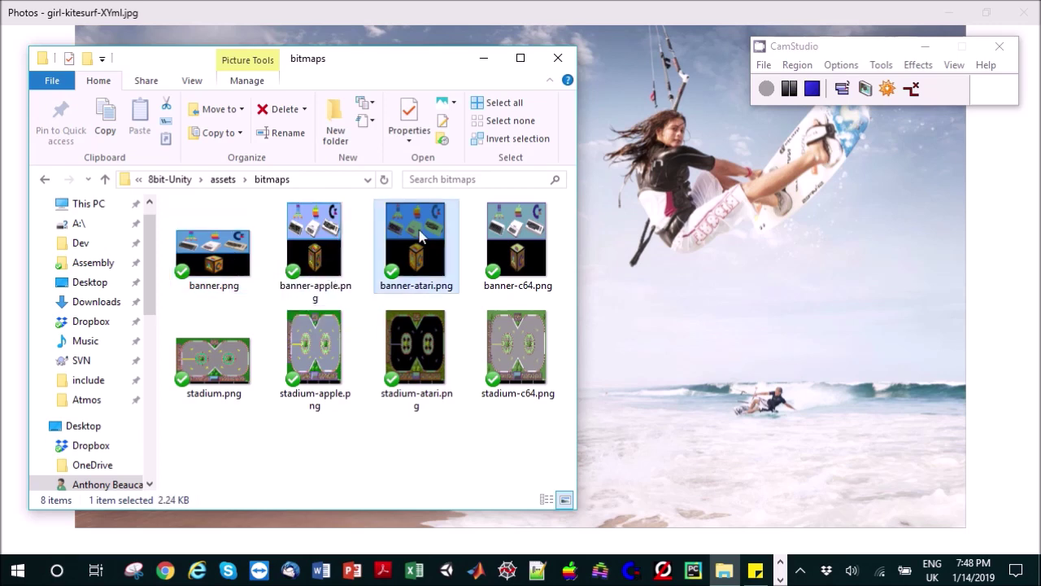
click(514, 234)
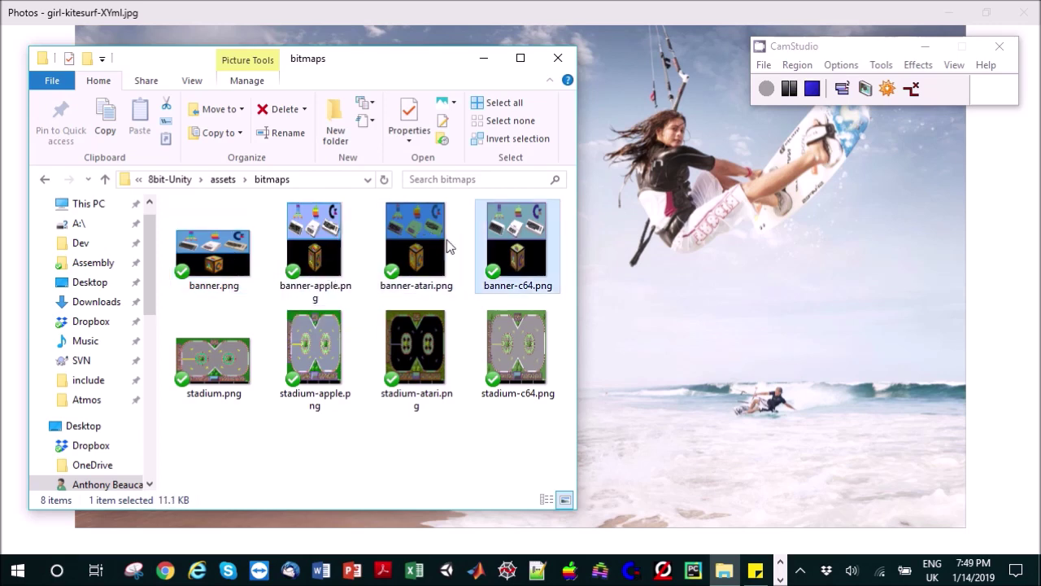
click(45, 181)
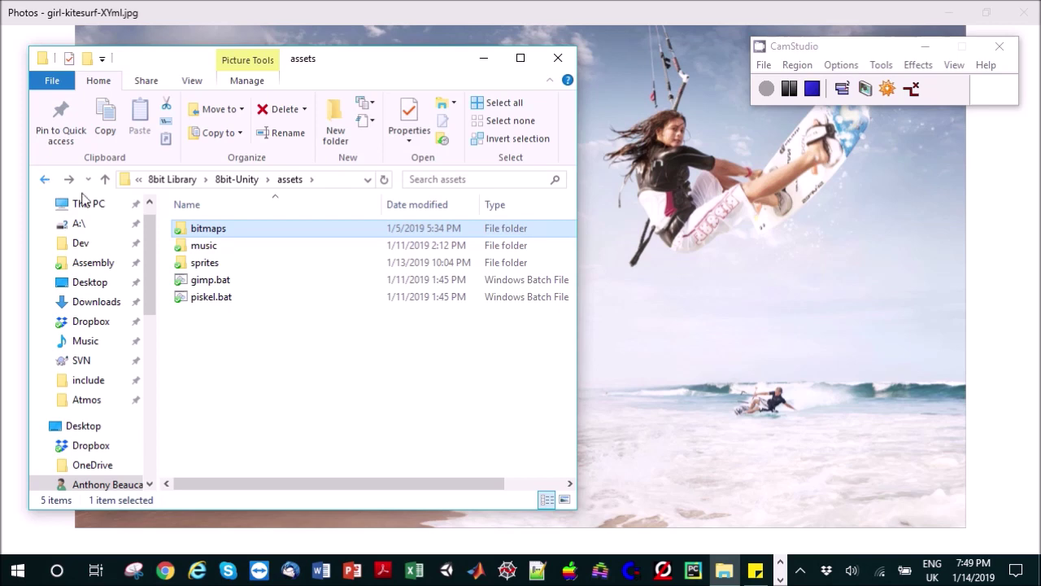
click(228, 281)
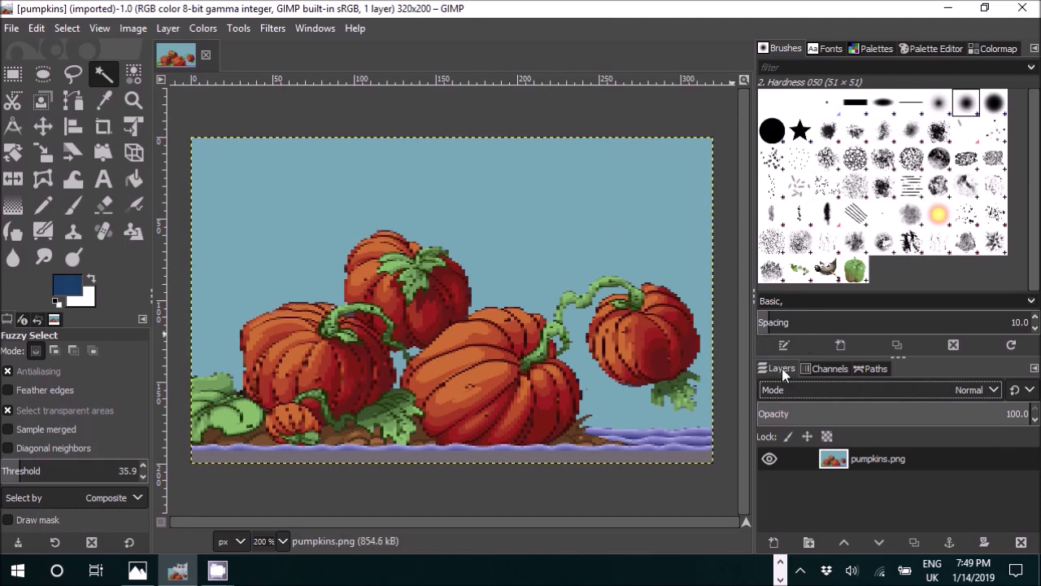
Show the pumpkins.png channel list with its Red, Green, Blue and Alpha channels
click(828, 370)
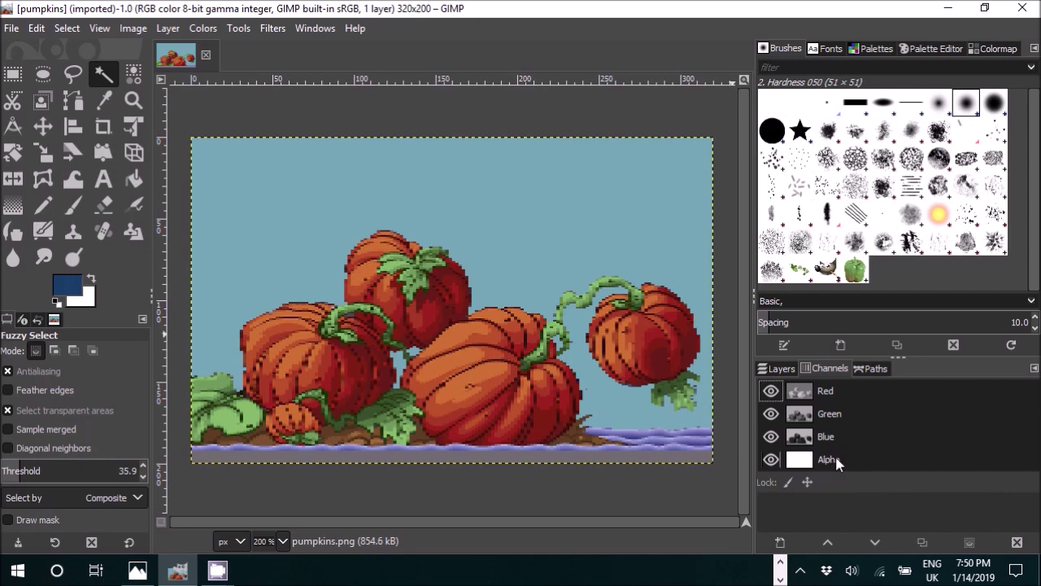
Remove the alpha channel with Layer > Transparency > Remove Alpha Channel
click(167, 29)
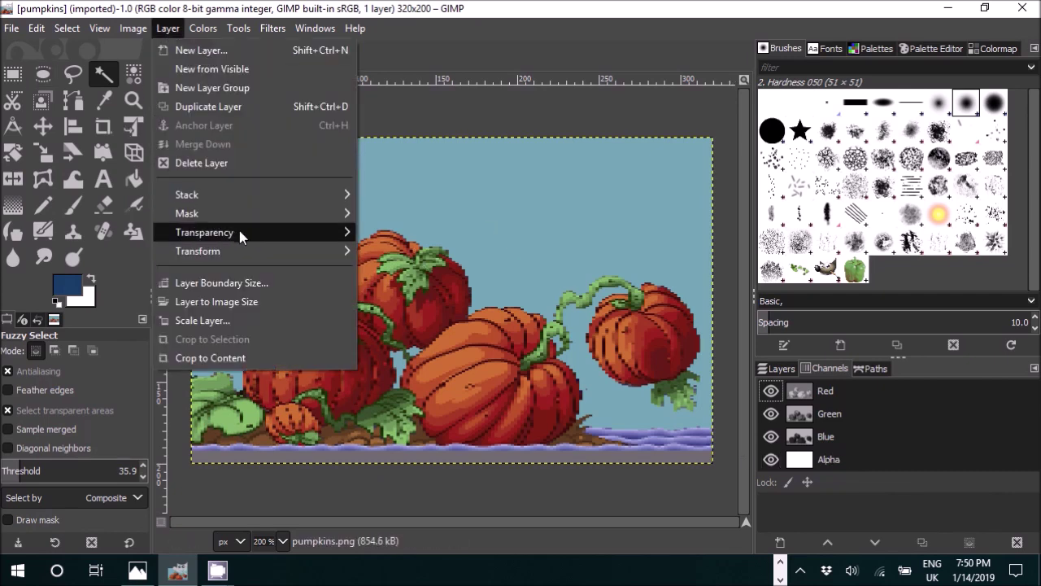
mouse_move(239, 231)
click(462, 250)
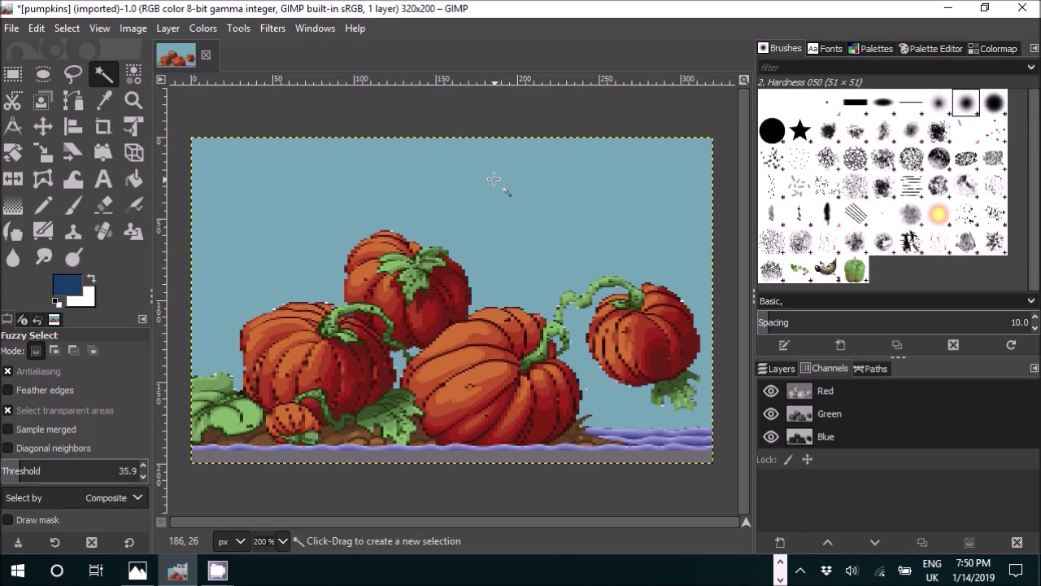
click(131, 27)
Scale the image to 140 × 192 px, chain unlinked, with Cubic interpolation
click(175, 245)
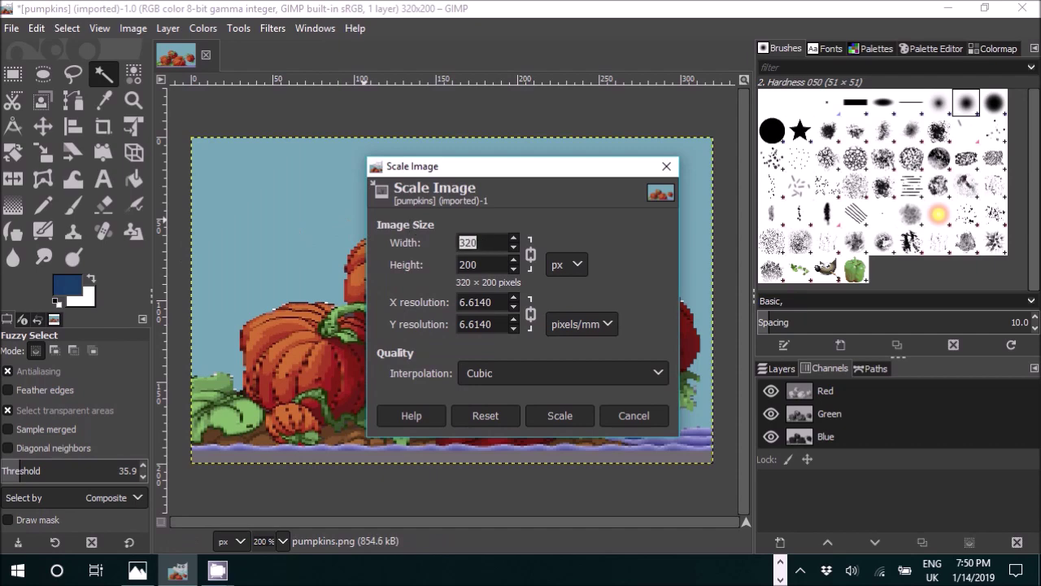
text(140)
click(532, 255)
double_click(492, 262)
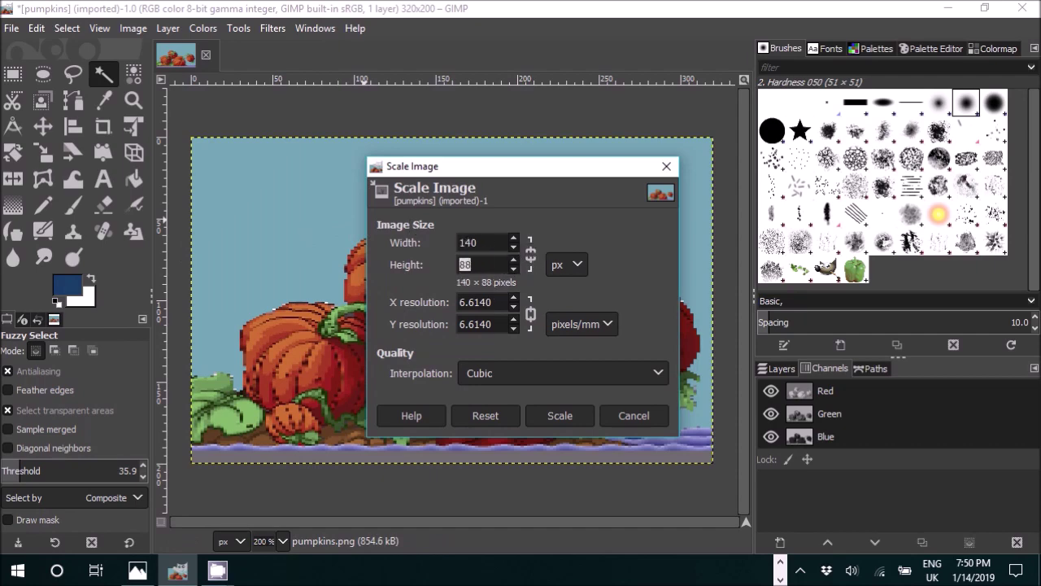
text(192)
click(487, 366)
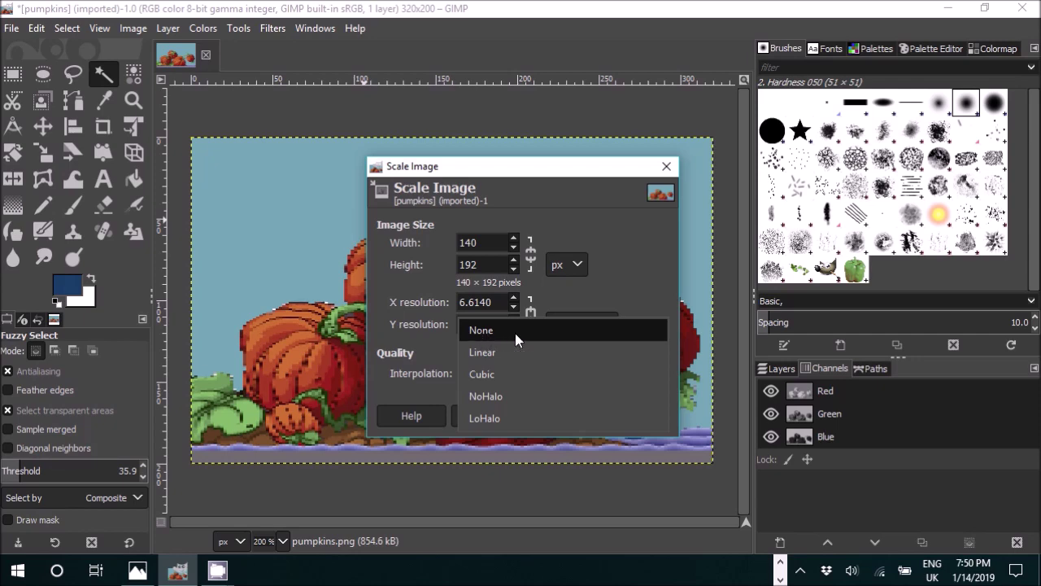
click(502, 375)
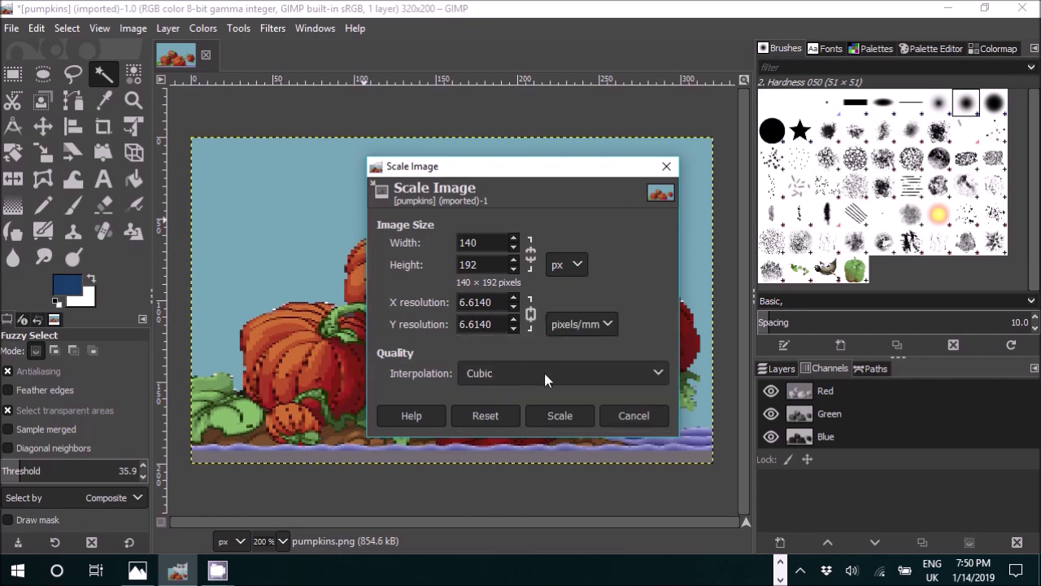
click(560, 415)
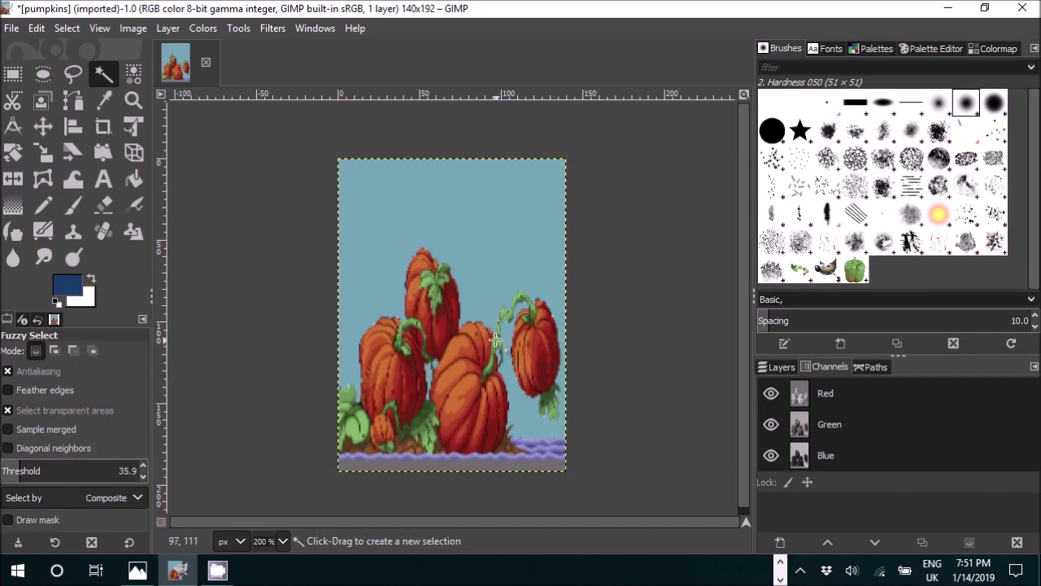
Undo the Cubic resize and rescale to 140 × 192 px with interpolation None
key(ctrl+z)
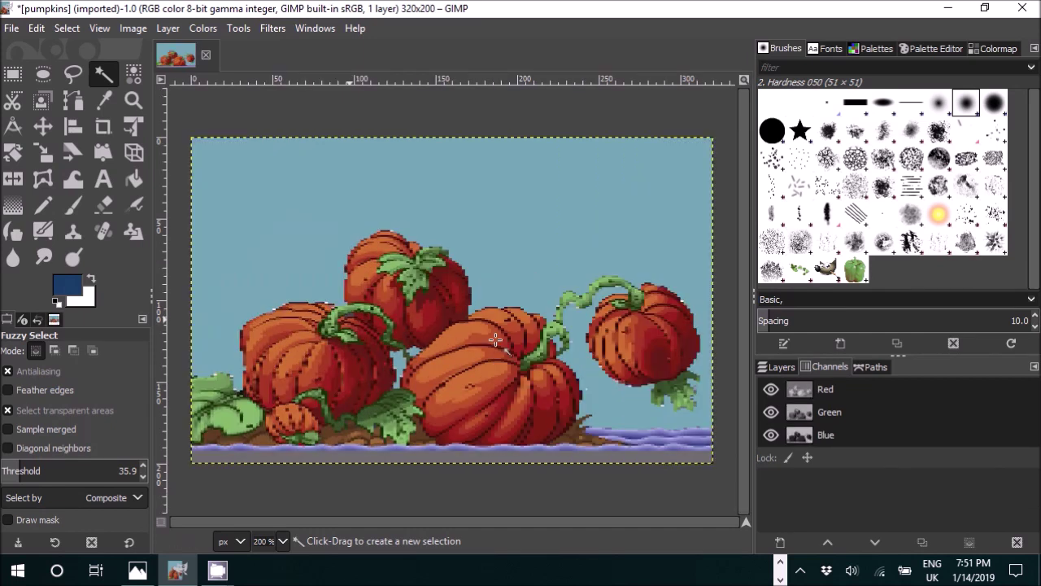
click(132, 28)
click(172, 242)
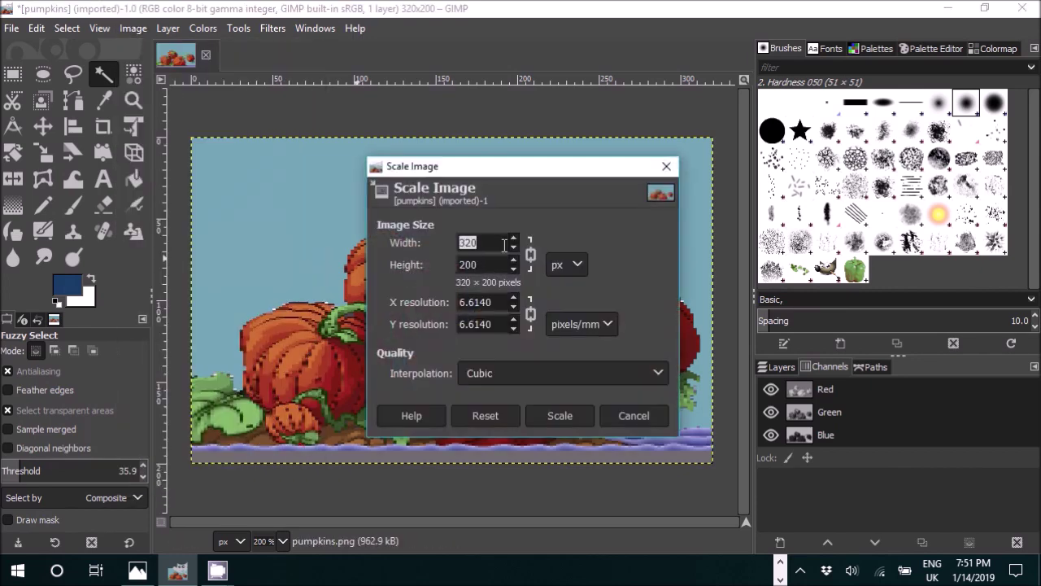
text(140)
click(530, 255)
double_click(492, 265)
text(192)
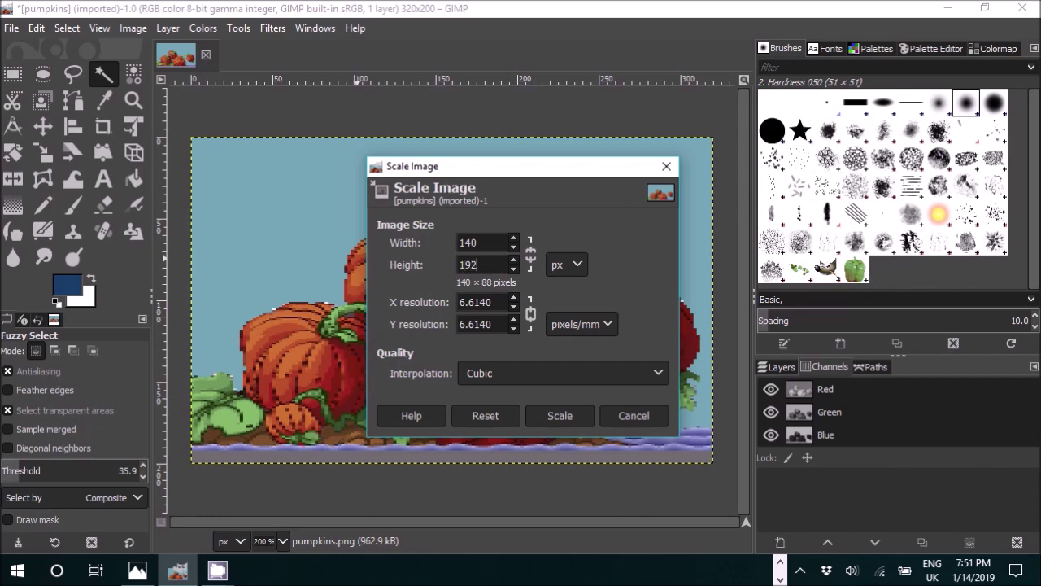
click(480, 374)
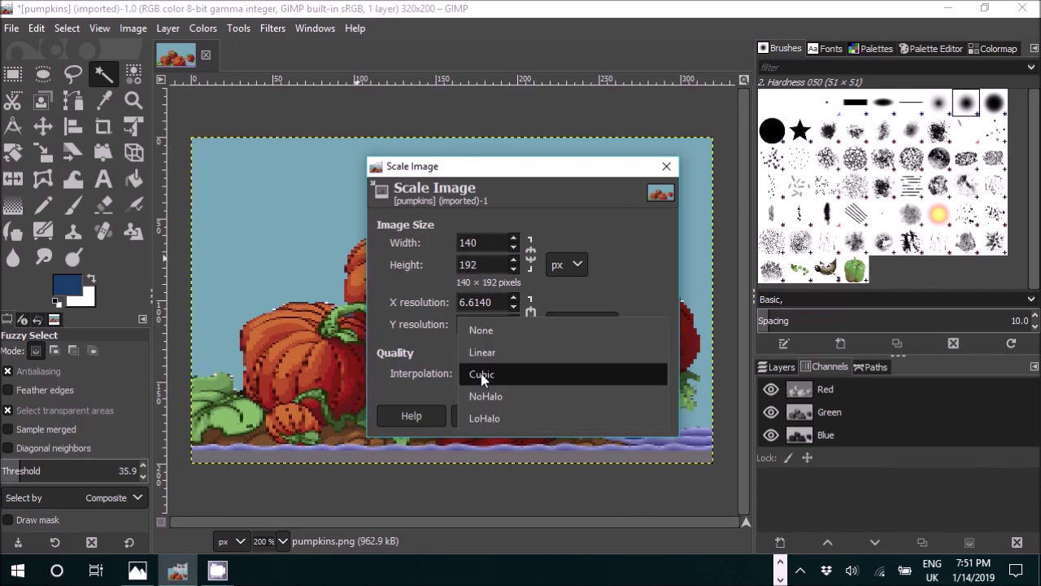
click(505, 329)
click(555, 418)
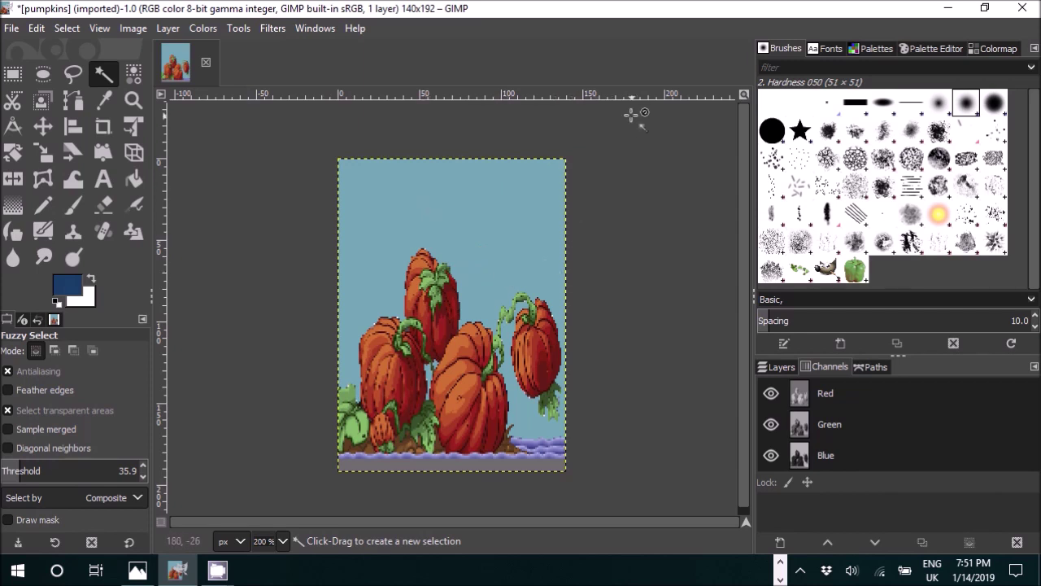
Select the C64 Palette in the palette list and start Image > Mode > Indexed conversion
click(876, 50)
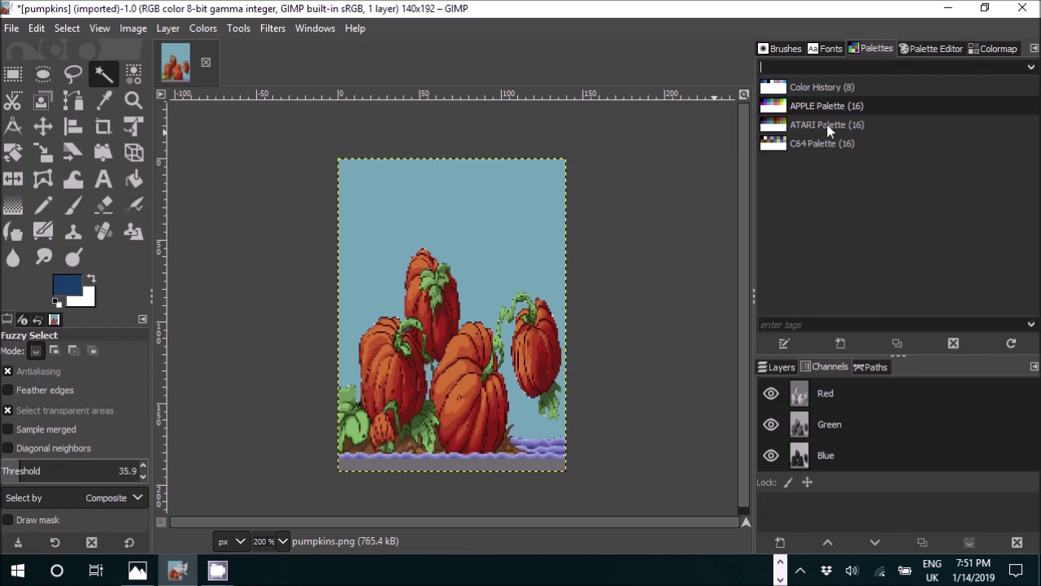
click(817, 147)
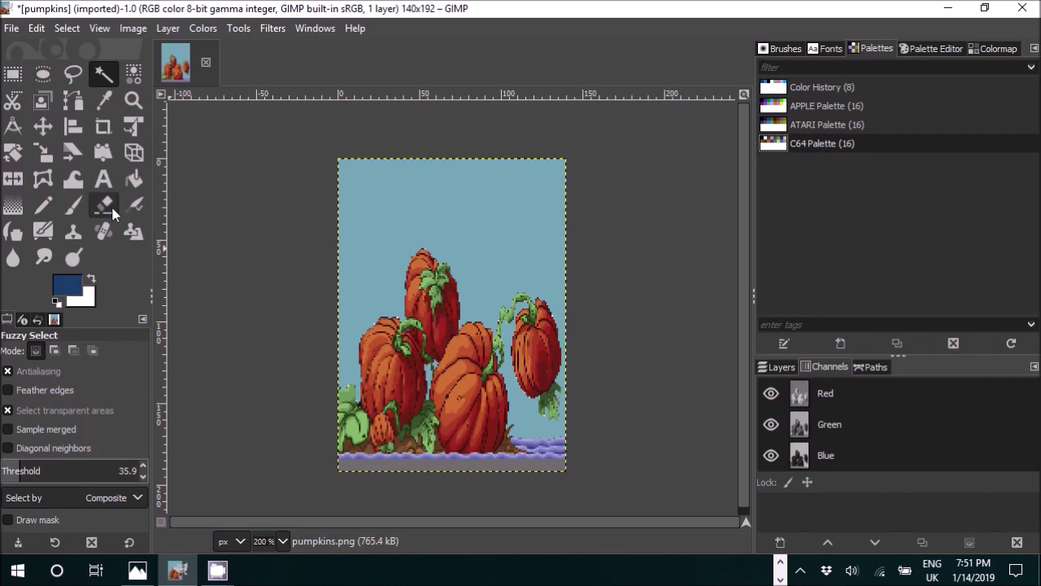
click(133, 29)
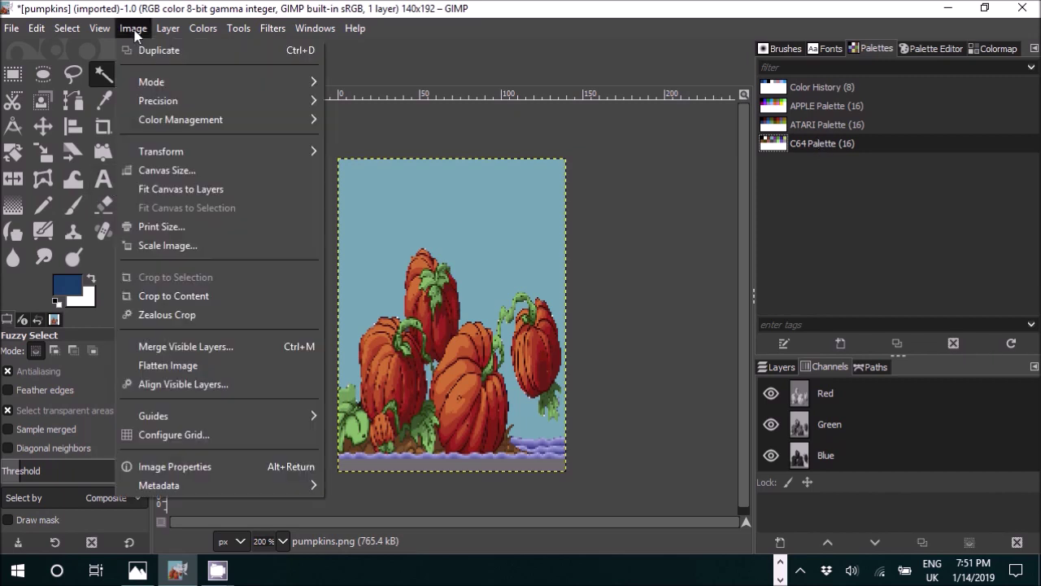
mouse_move(155, 84)
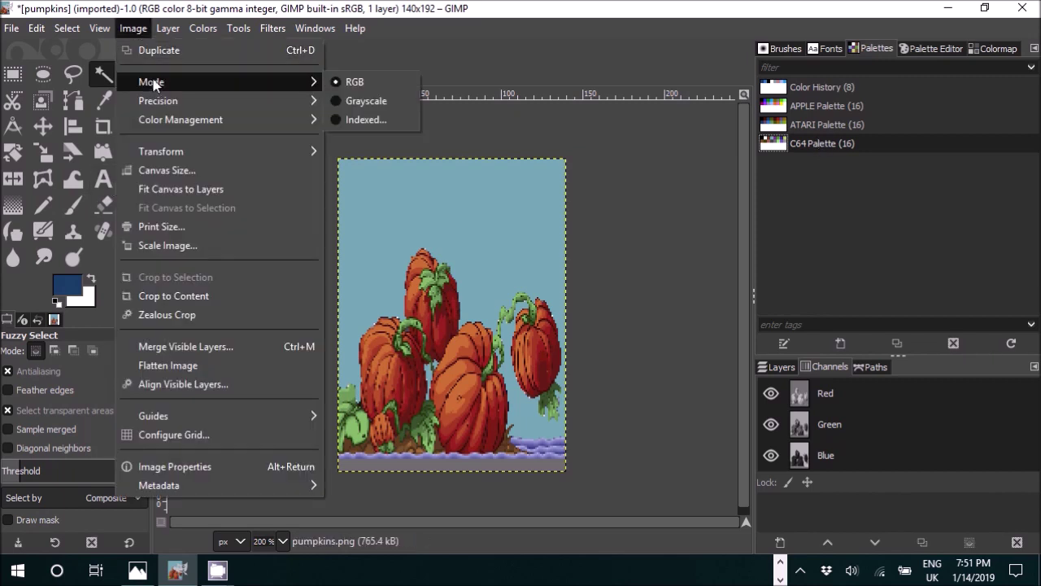
click(385, 119)
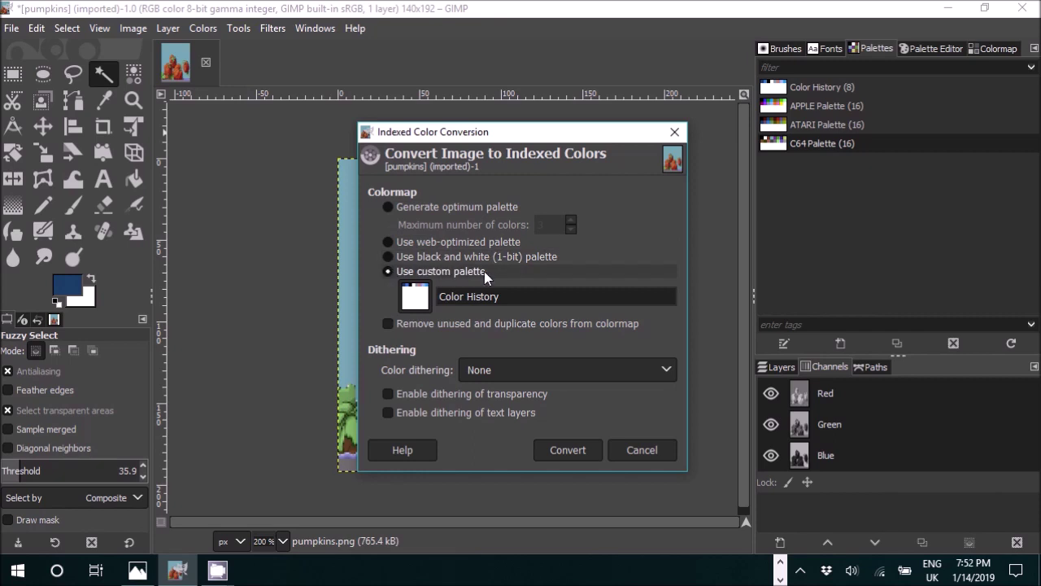
Convert the image to indexed colours using the APPLE Palette, without dithering
click(422, 295)
click(470, 299)
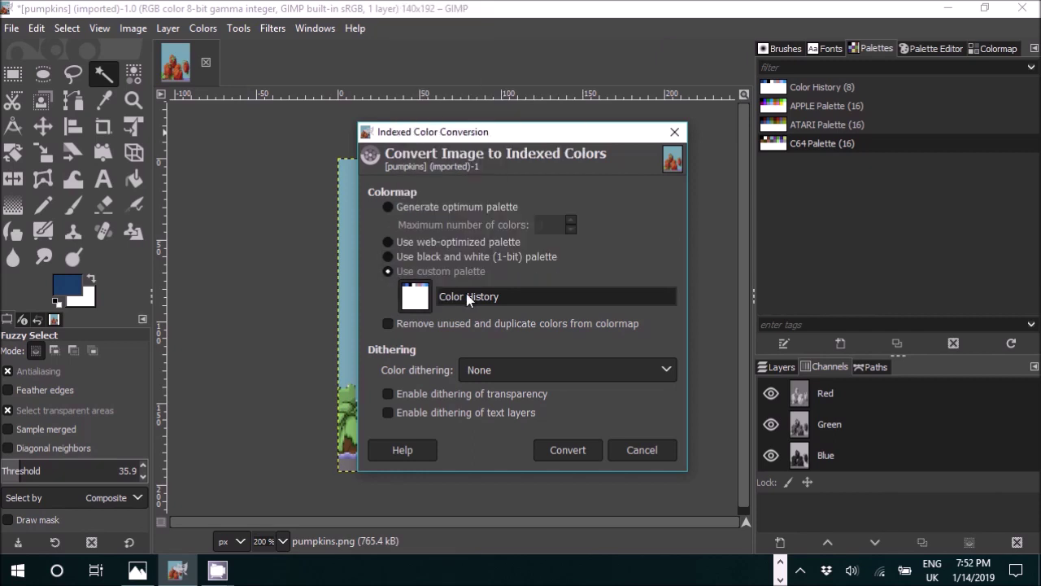
click(422, 296)
click(478, 28)
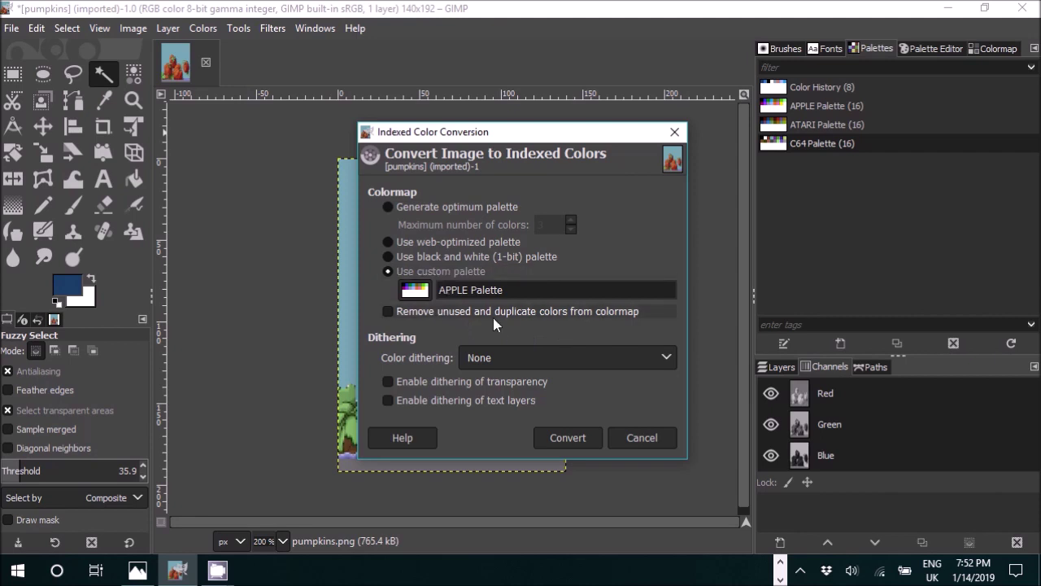
click(583, 438)
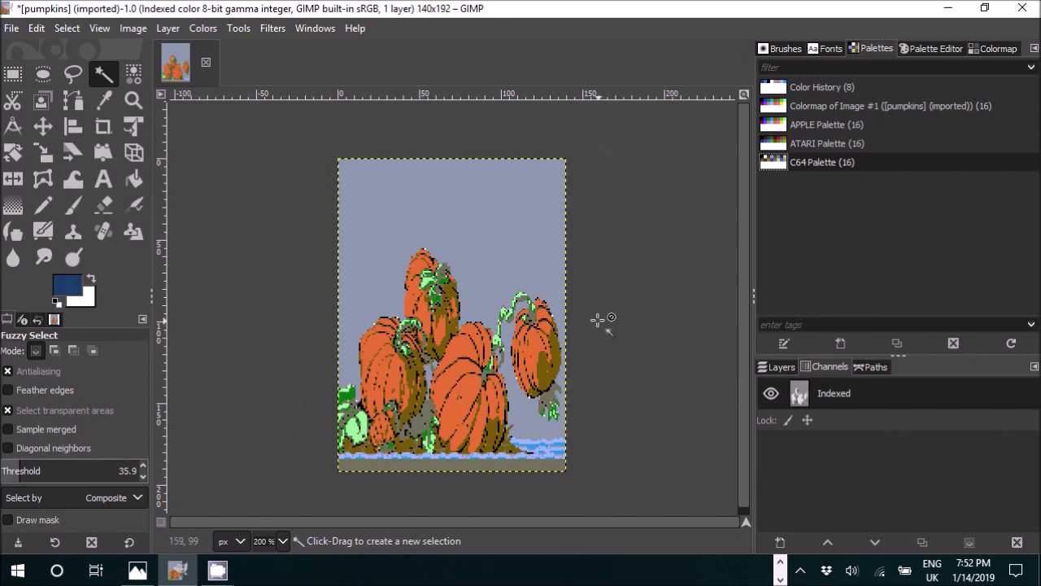
click(11, 31)
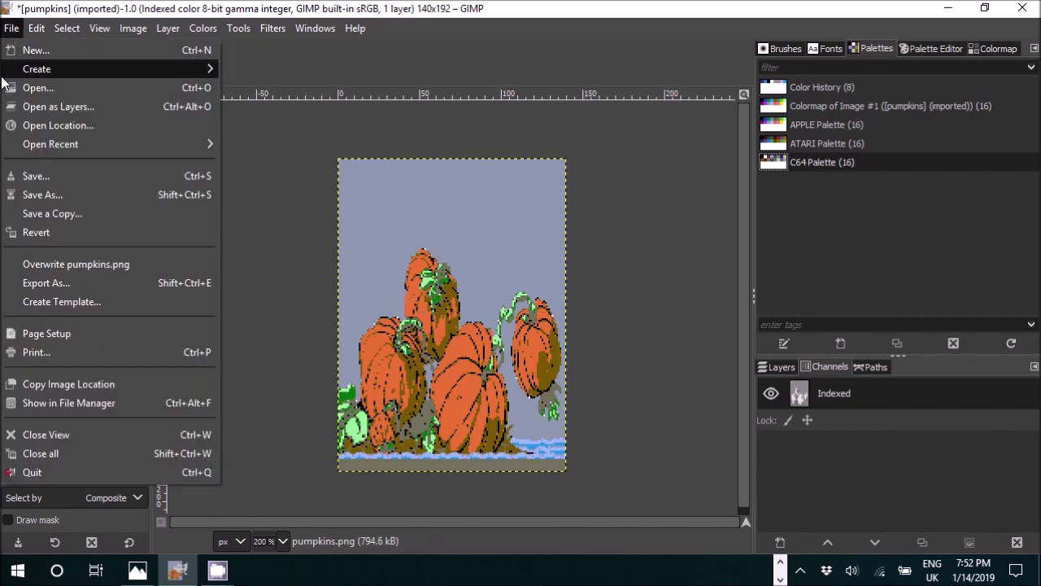
click(57, 293)
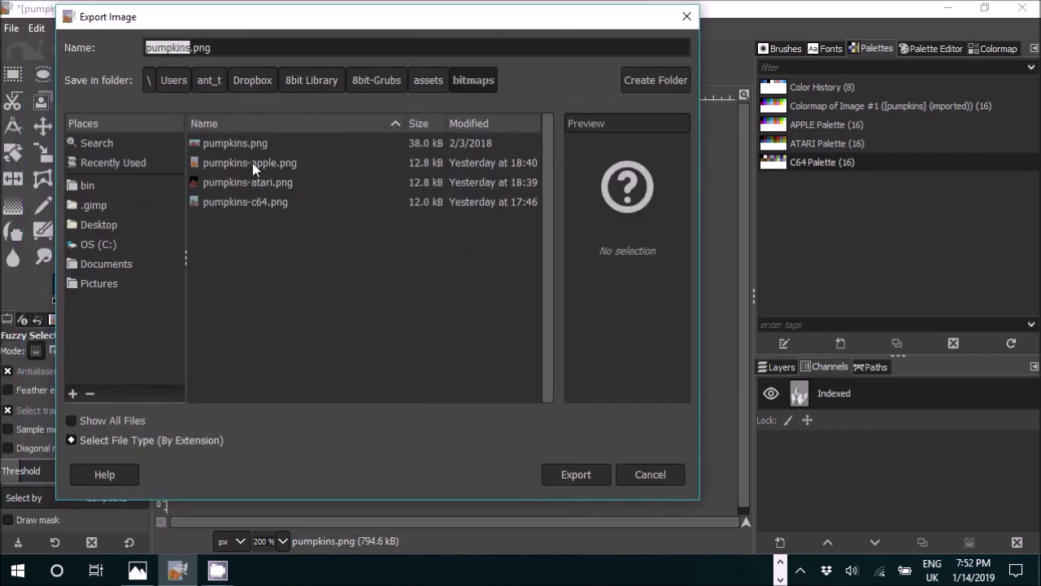
click(284, 163)
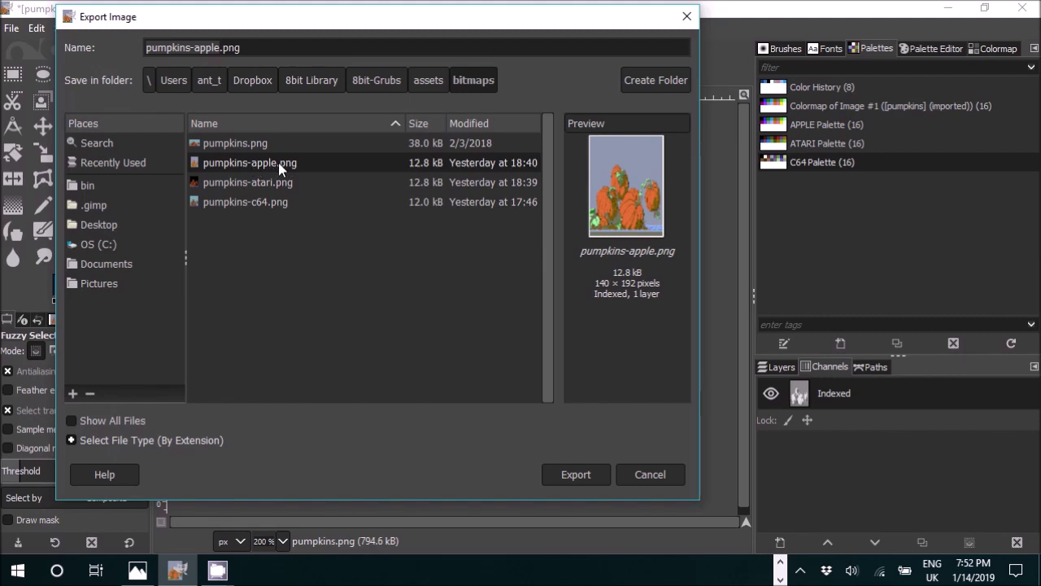
click(686, 16)
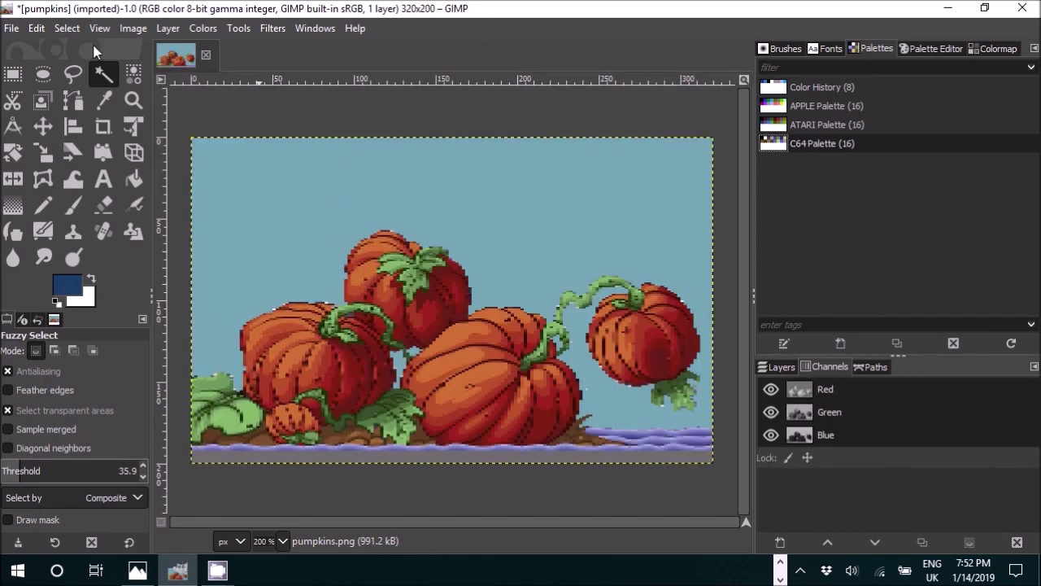
Scale the 320×200 image to a width of 160, giving 160×200
click(132, 27)
click(149, 245)
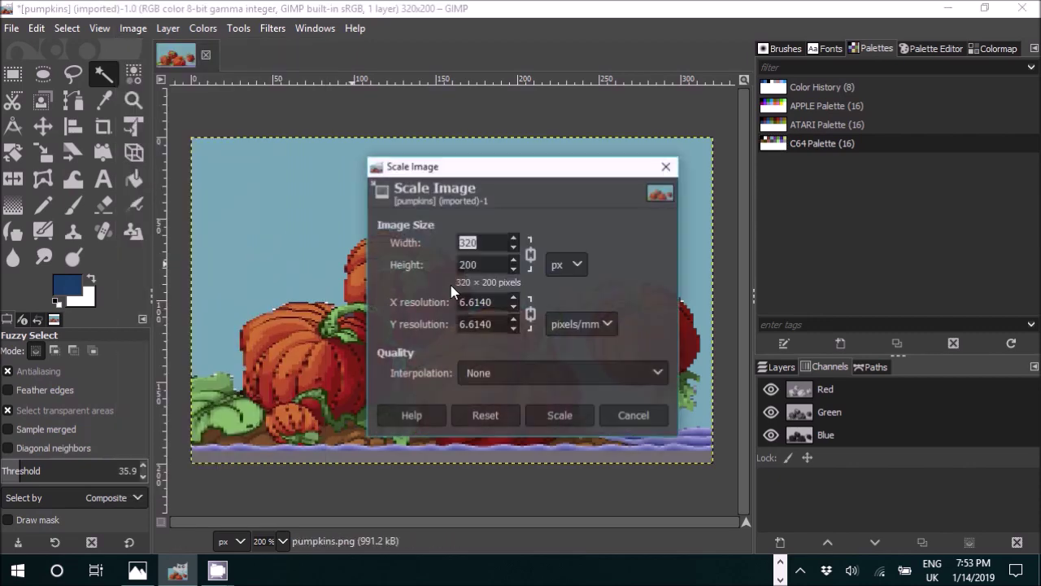
drag(484, 242, 441, 243)
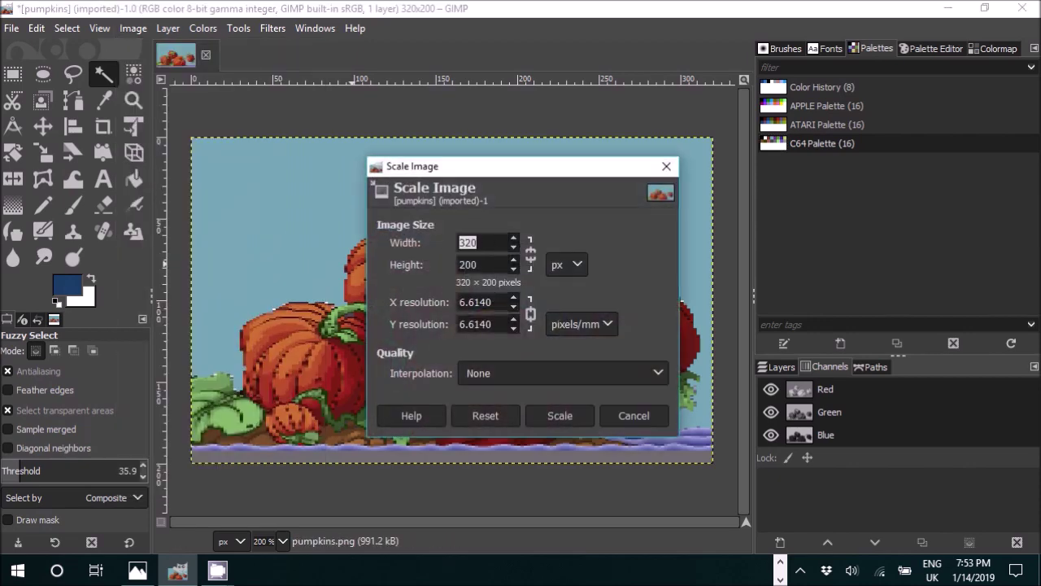
text(160)
click(564, 413)
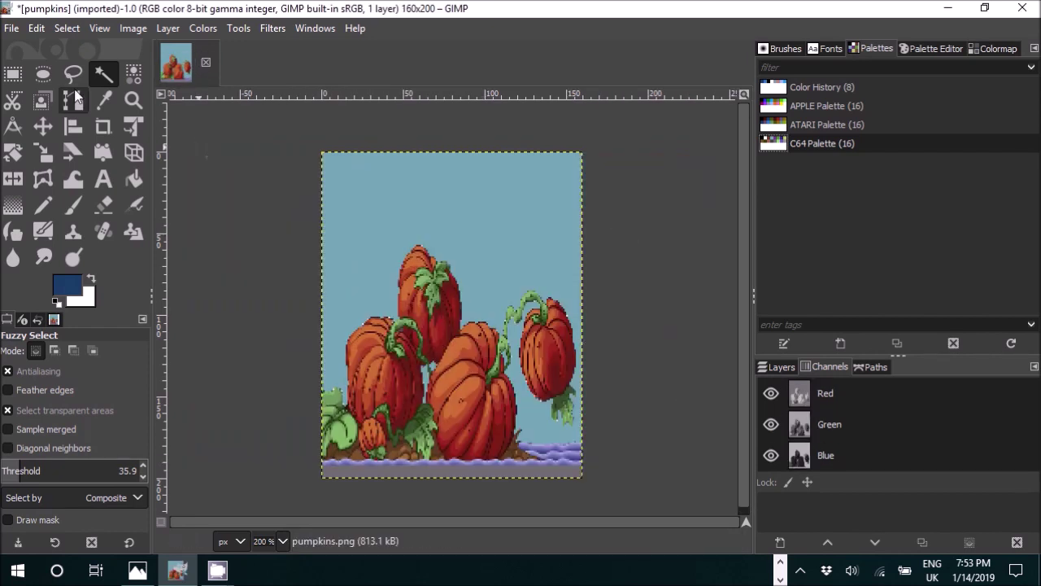
Convert the image to indexed ATARI Palette colours, then undo back to RGB
click(130, 28)
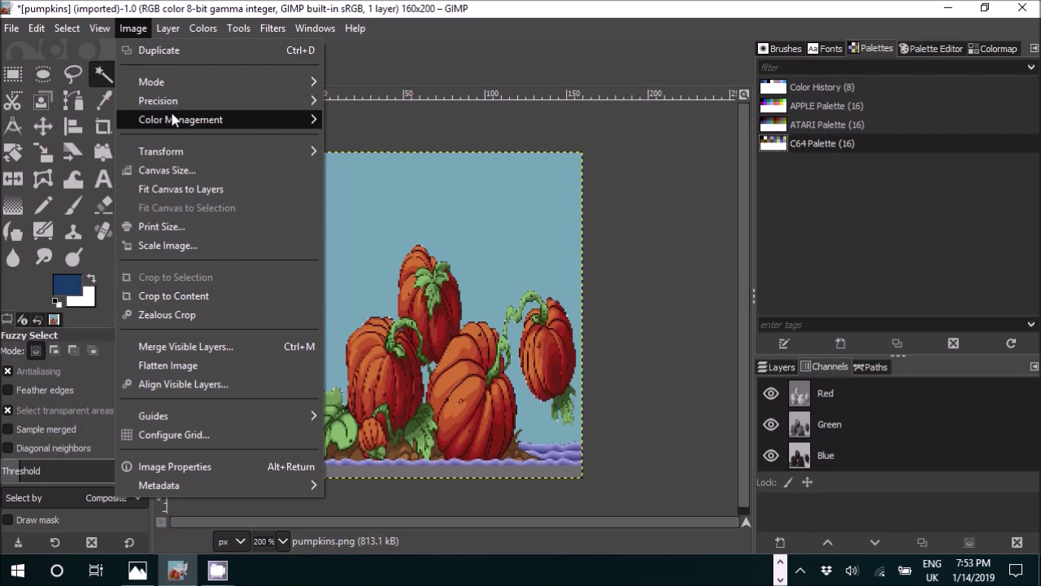
mouse_move(182, 82)
click(352, 120)
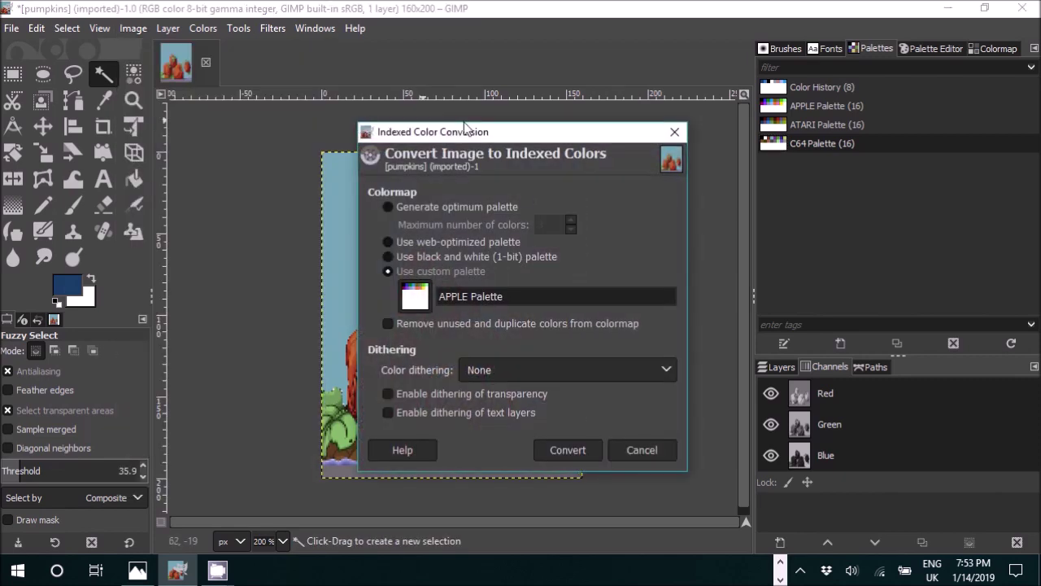
click(428, 298)
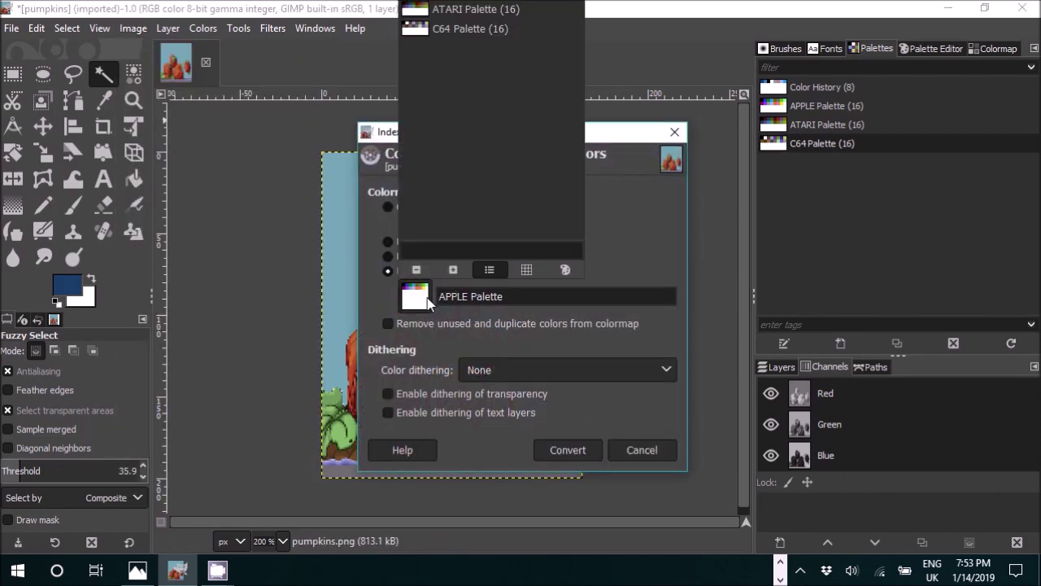
click(446, 13)
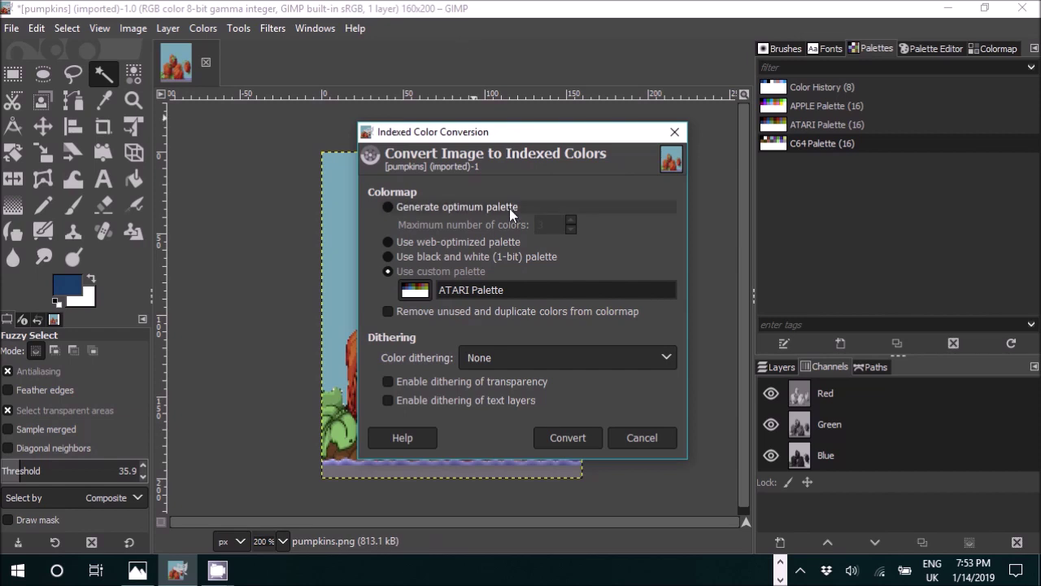
click(567, 439)
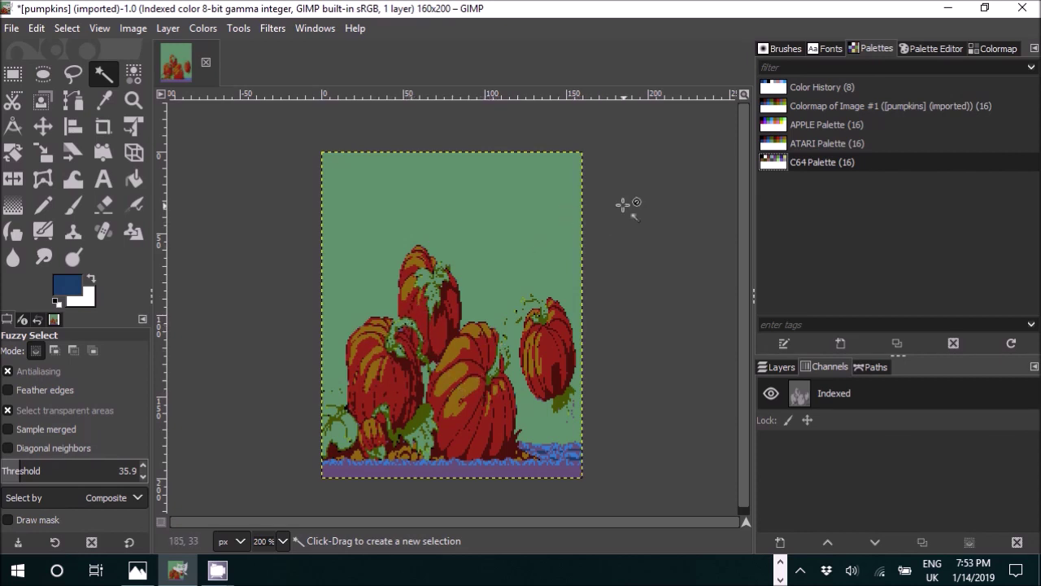
key(ctrl+z)
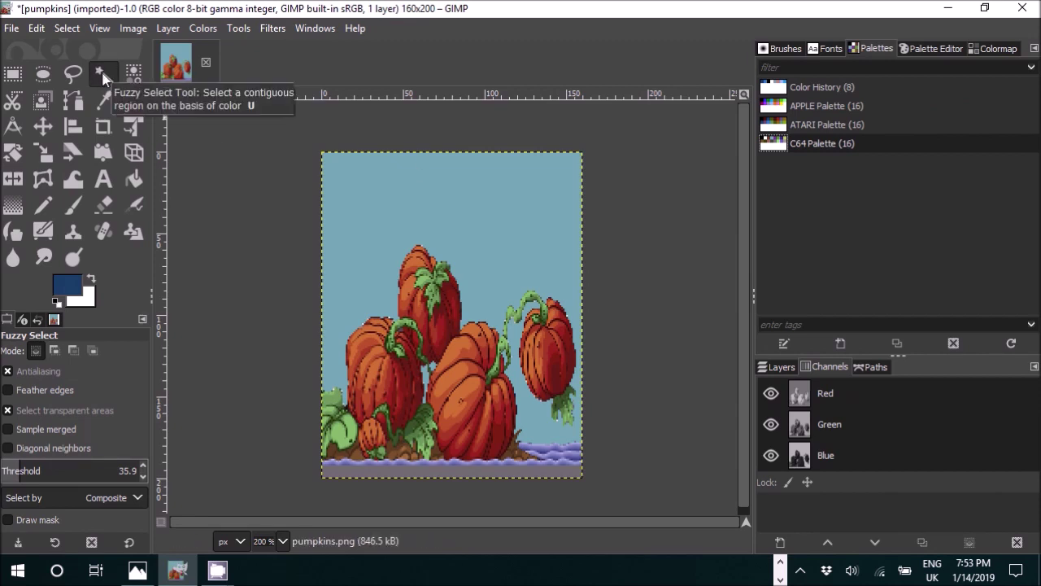
Fuzzy-select the sky around and between the pumpkins and open the ATARI Palette for editing
click(492, 187)
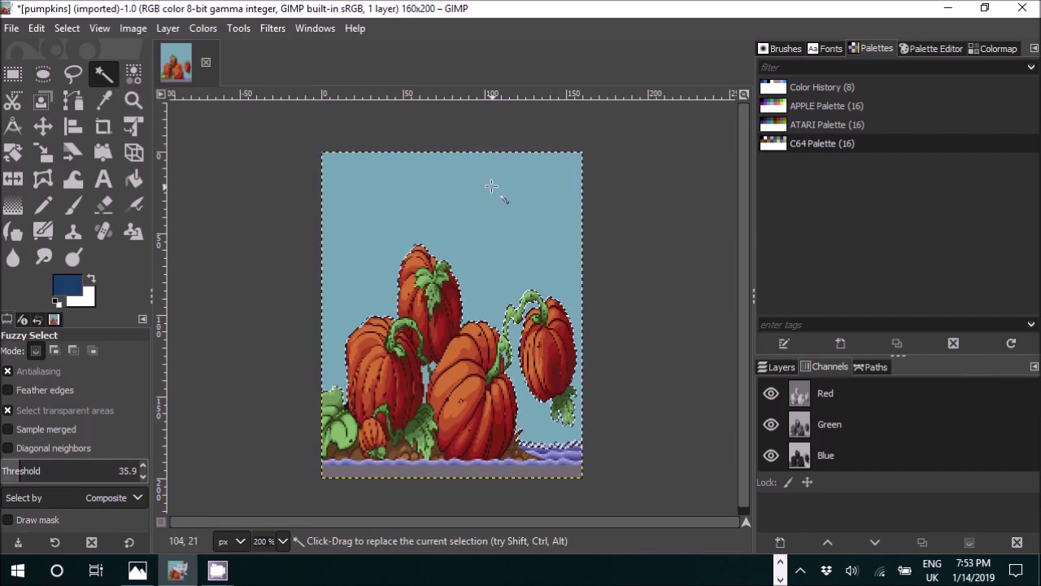
shift+click(424, 368)
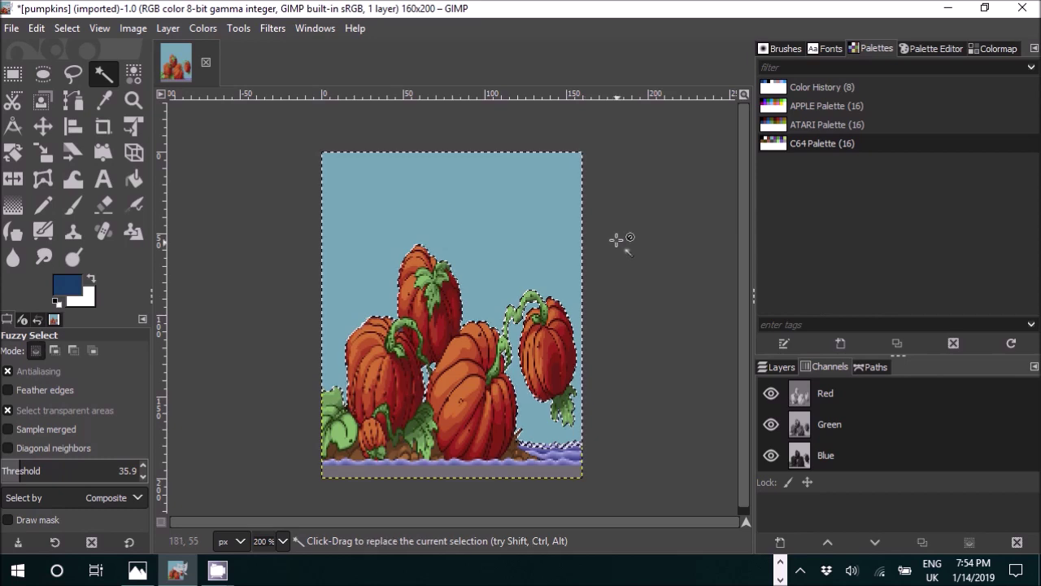
click(779, 128)
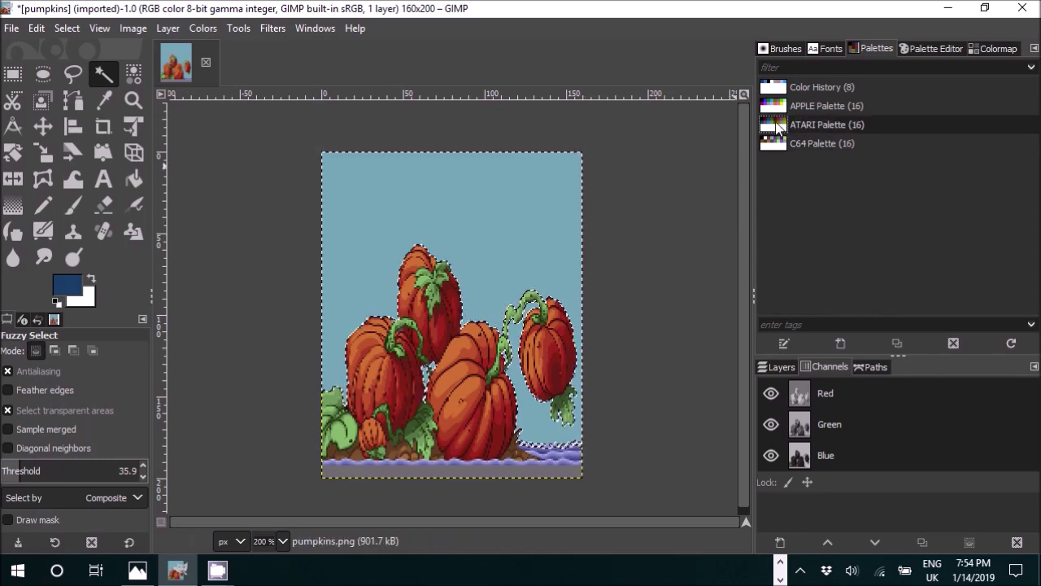
double_click(777, 126)
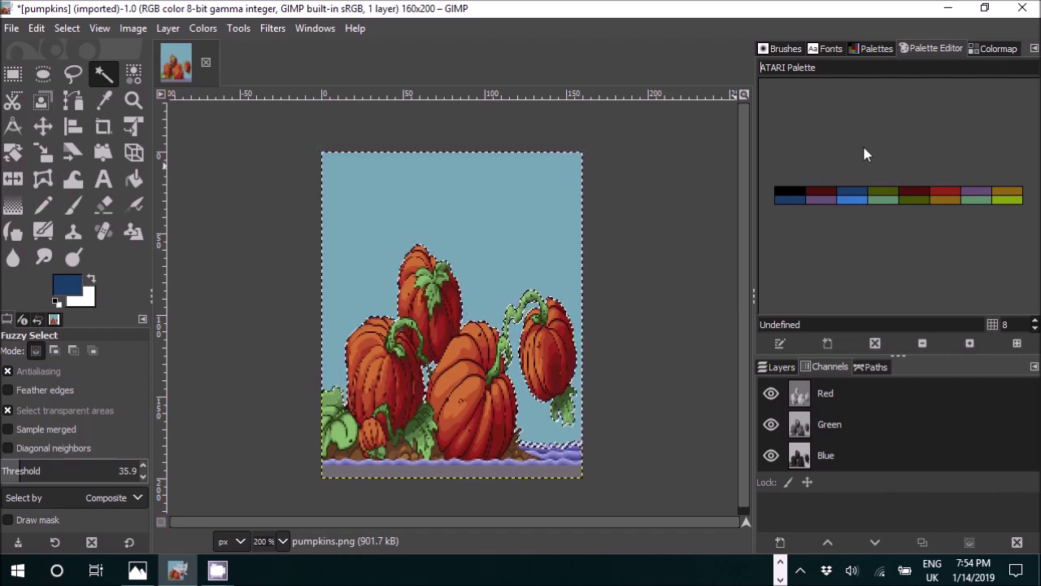
Try several ATARI swatches, settle on light blue #10 and drag it onto the sky
click(793, 194)
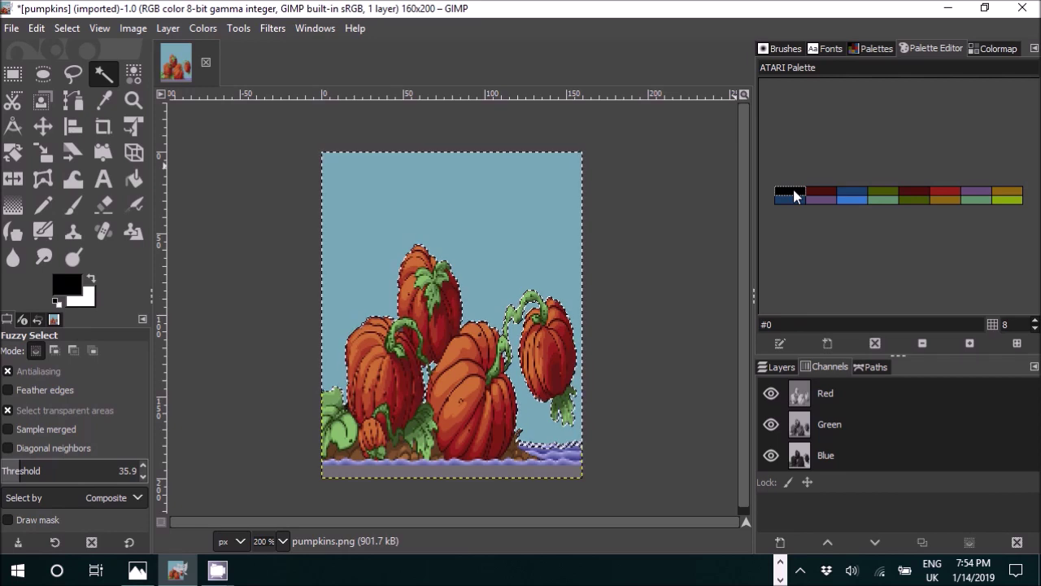
click(950, 191)
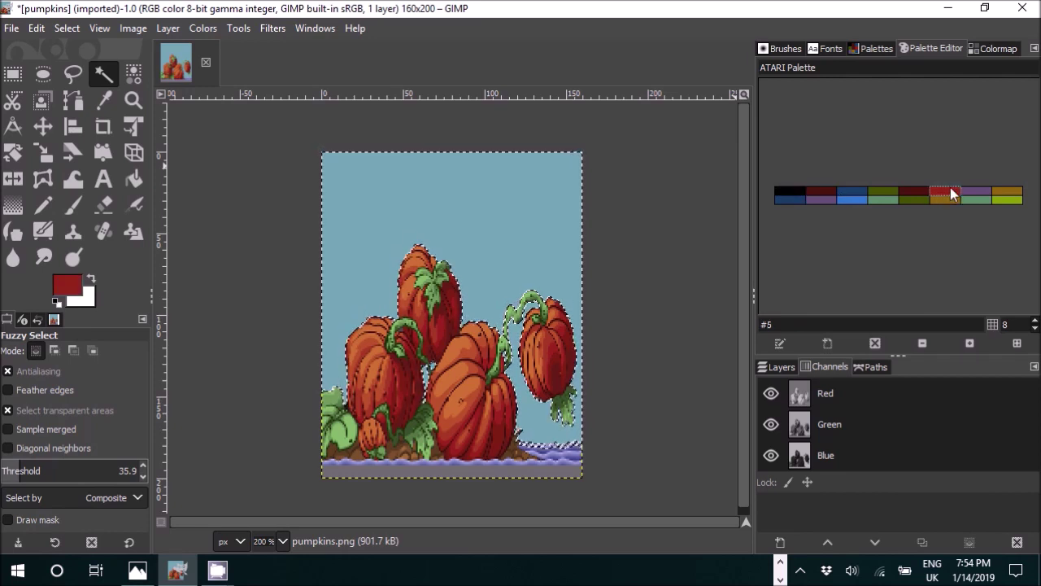
click(853, 199)
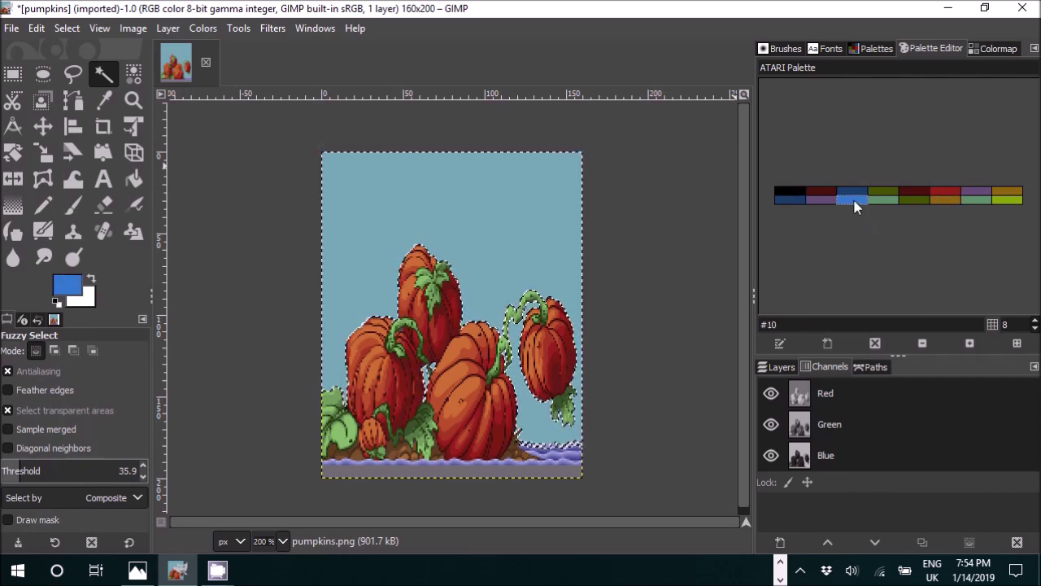
click(1003, 204)
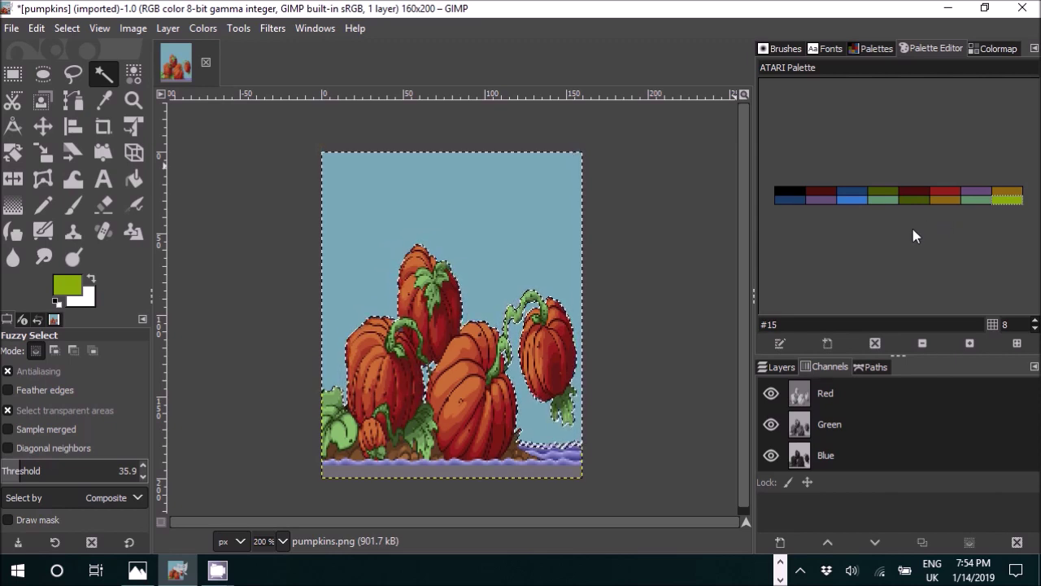
click(856, 200)
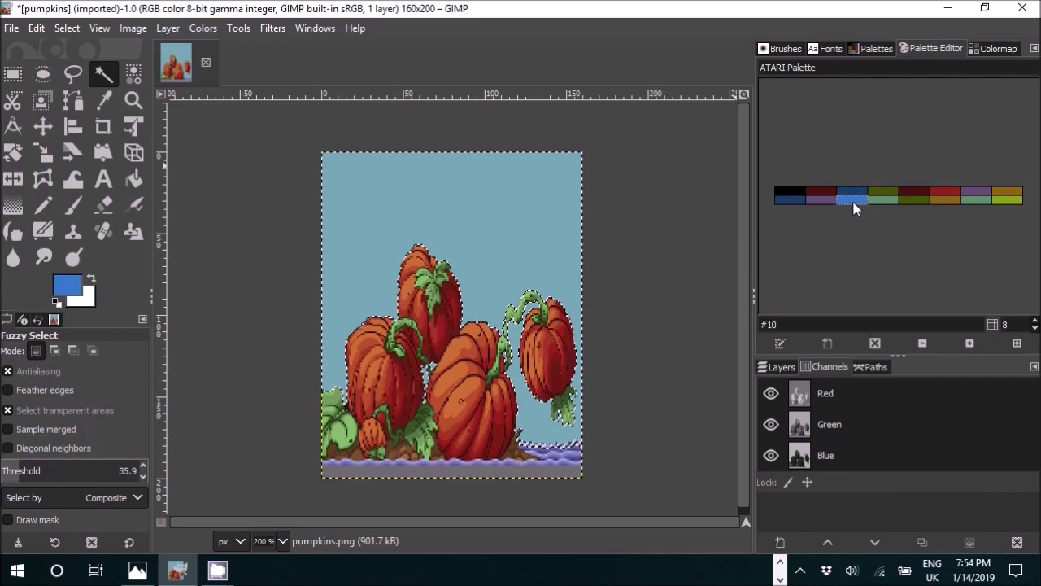
drag(856, 202, 554, 305)
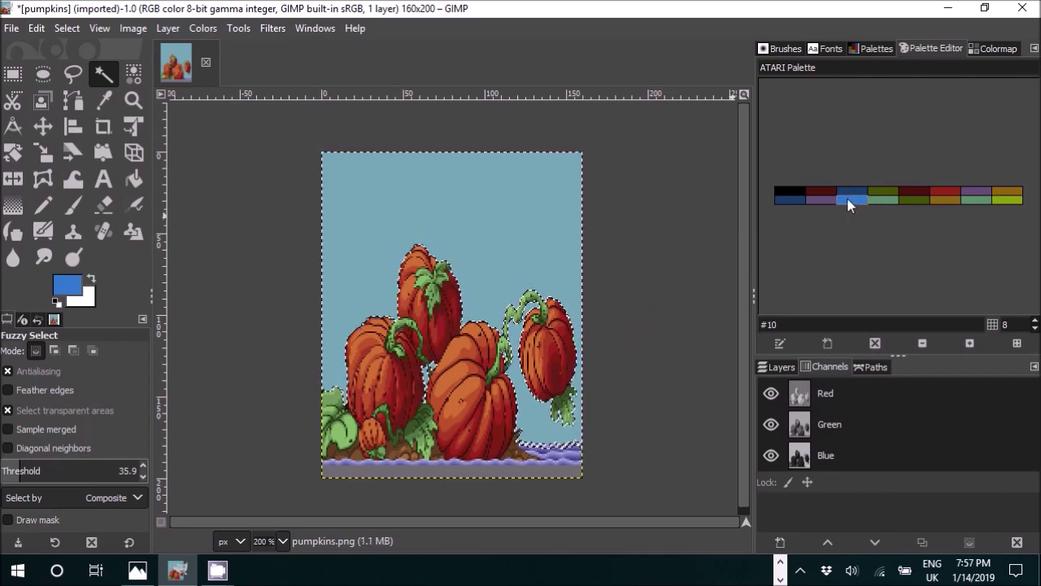
Fill the selected sky with the ATARI blue, preview other swatches, then clear the selection
drag(848, 204, 533, 218)
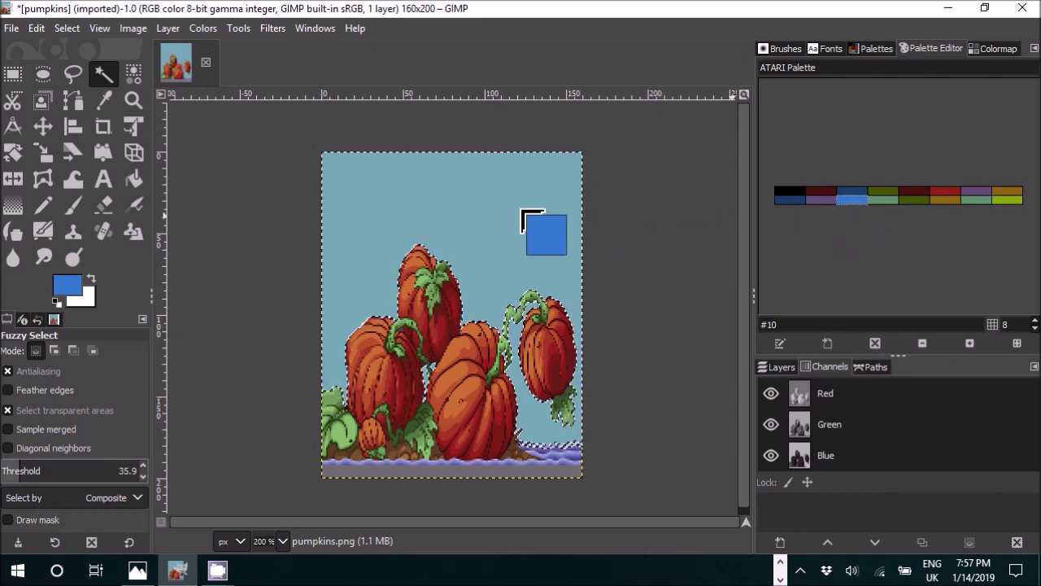
drag(521, 210, 525, 213)
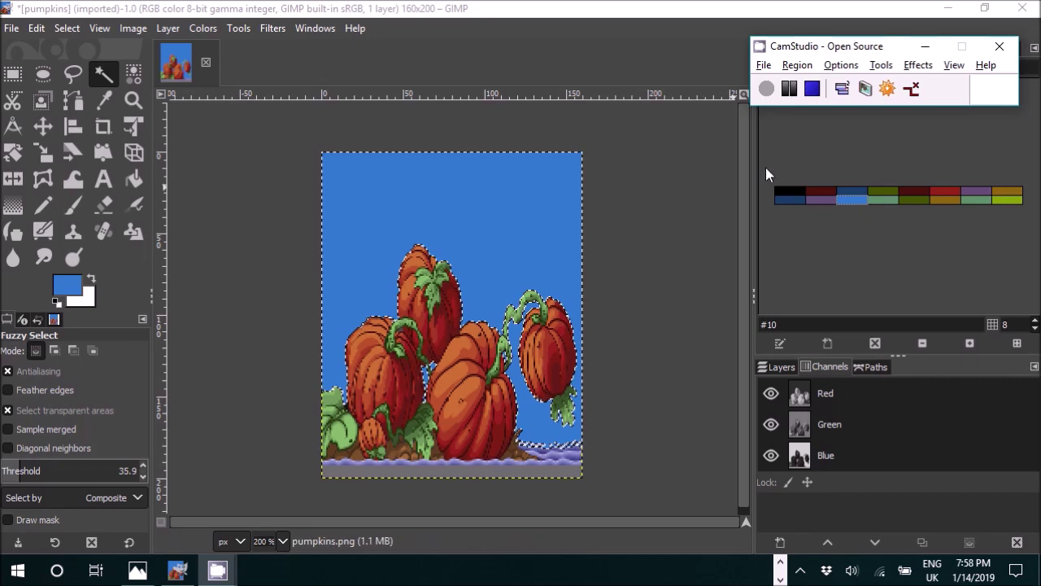
click(793, 190)
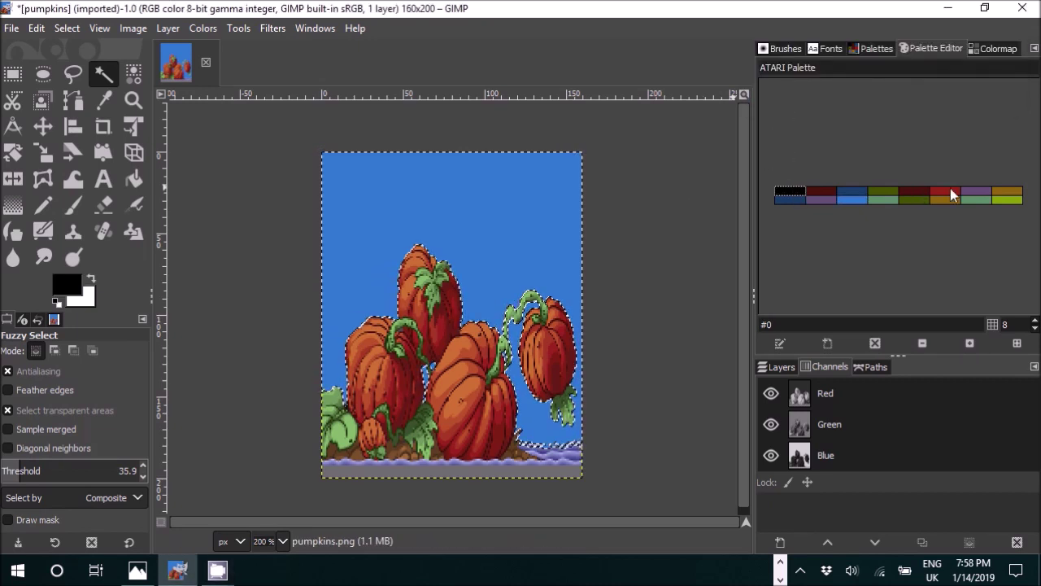
click(946, 192)
click(856, 199)
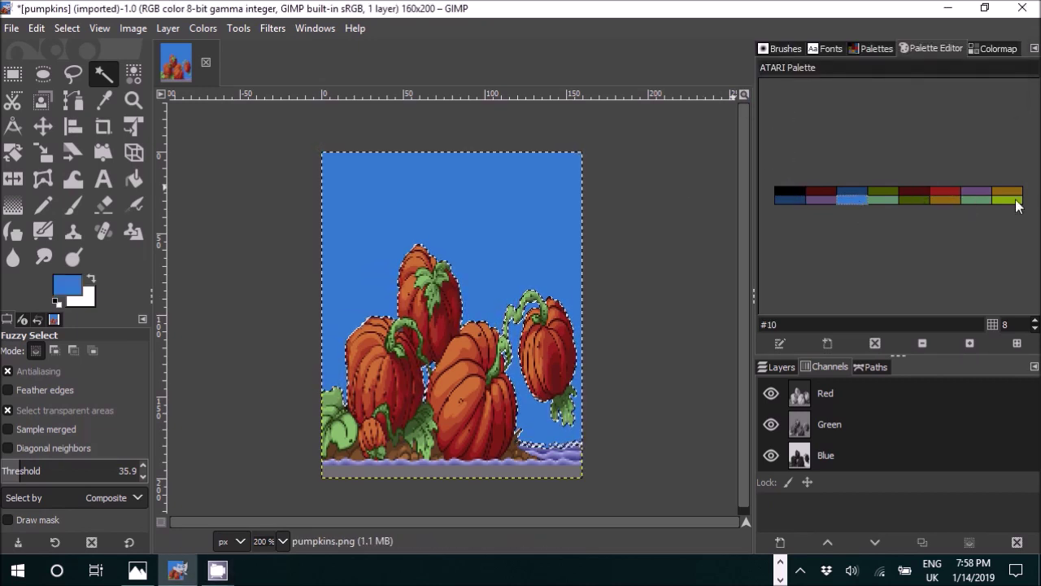
click(1000, 202)
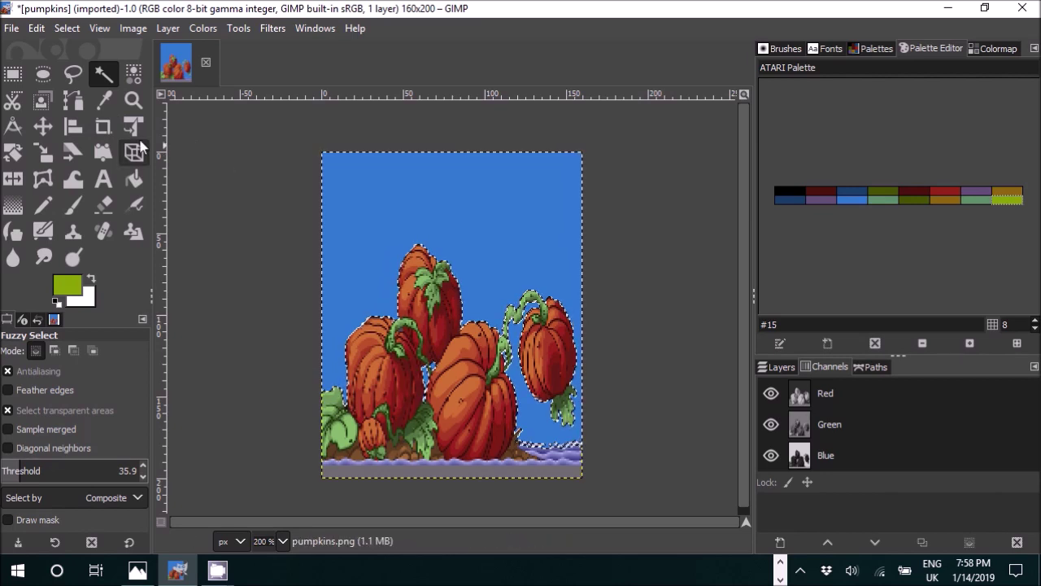
click(233, 162)
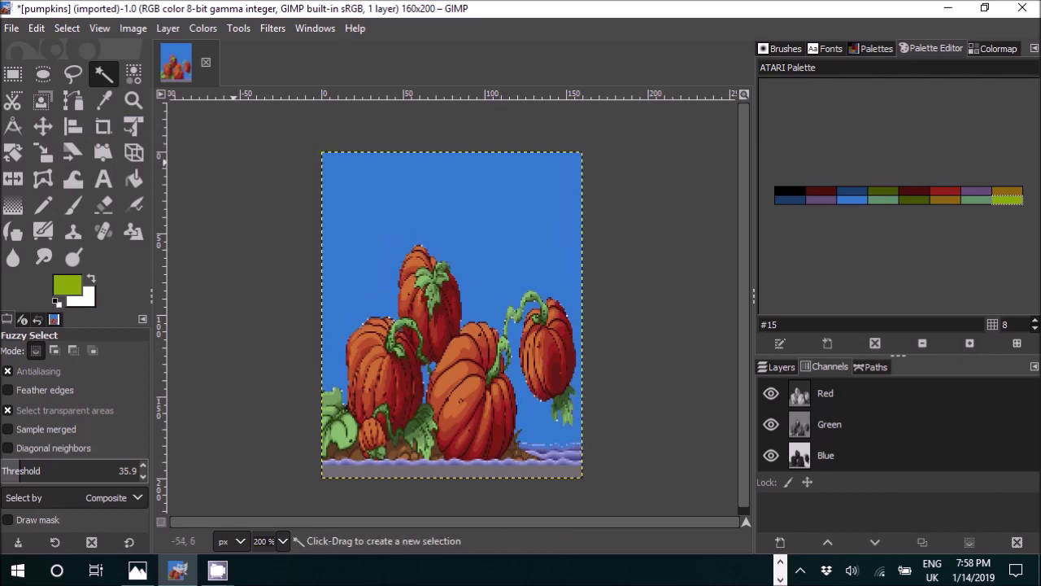
Convert the image to indexed colour using the ATARI Palette
click(133, 28)
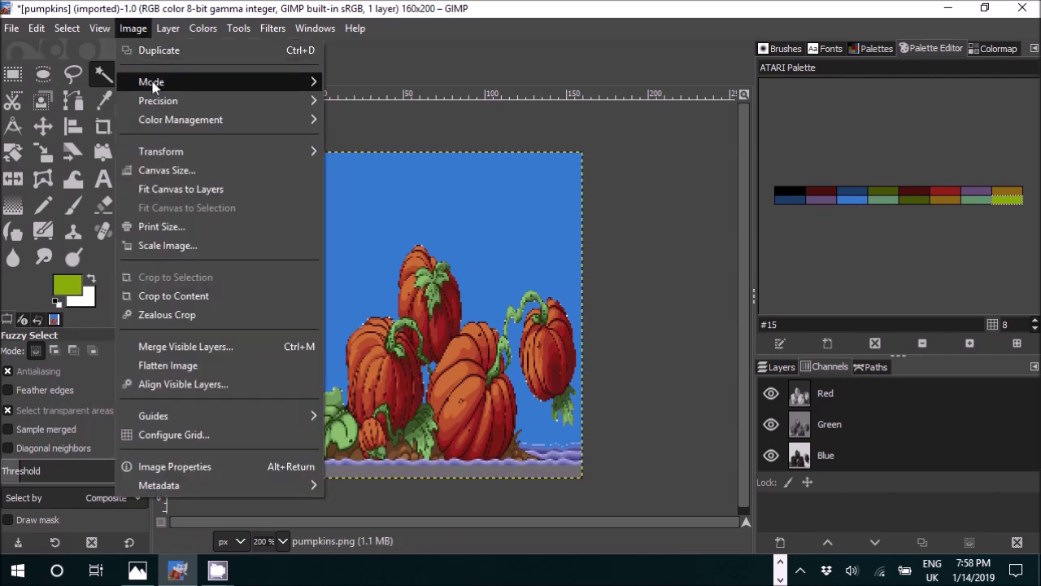
mouse_move(157, 86)
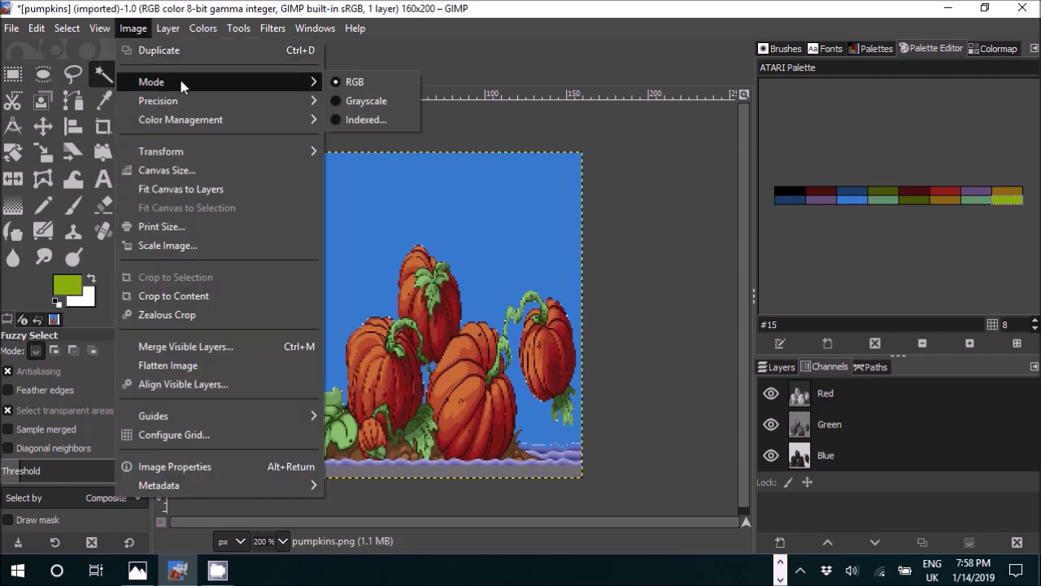
click(363, 120)
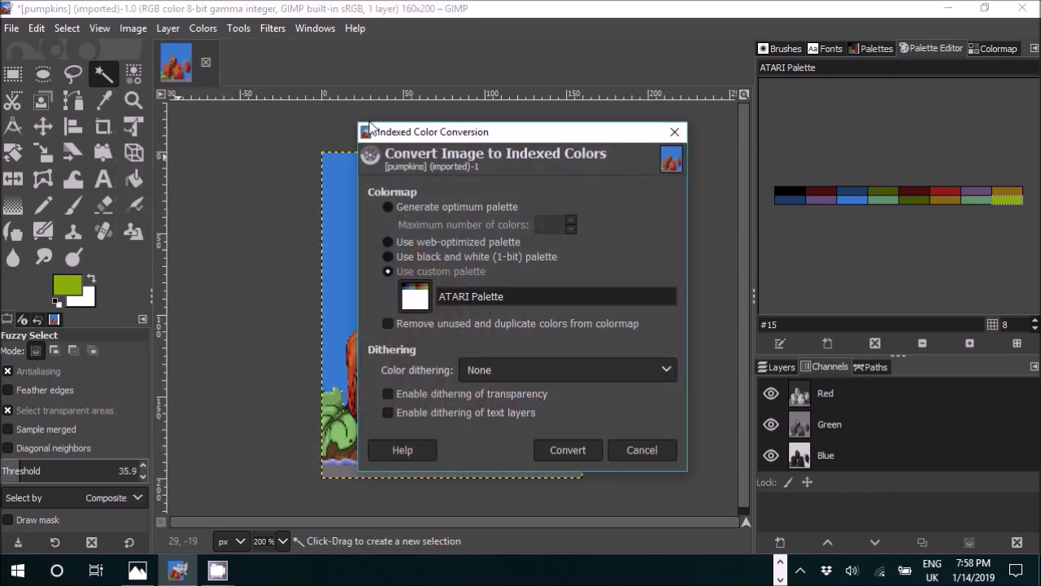
click(579, 450)
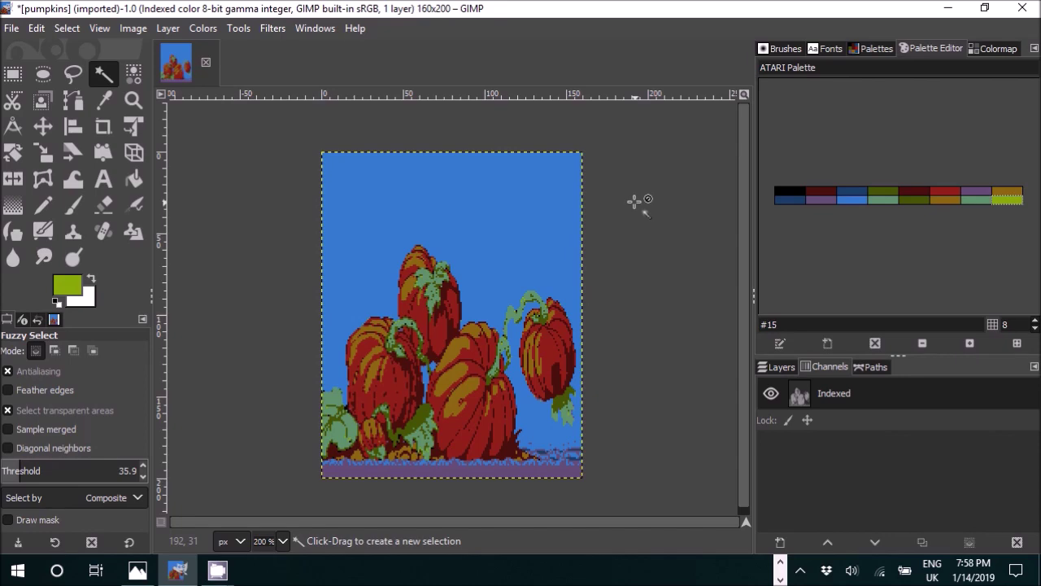
Export over pumpkins-atari.png, replacing the existing file, then undo the indexed conversion
click(11, 27)
click(73, 283)
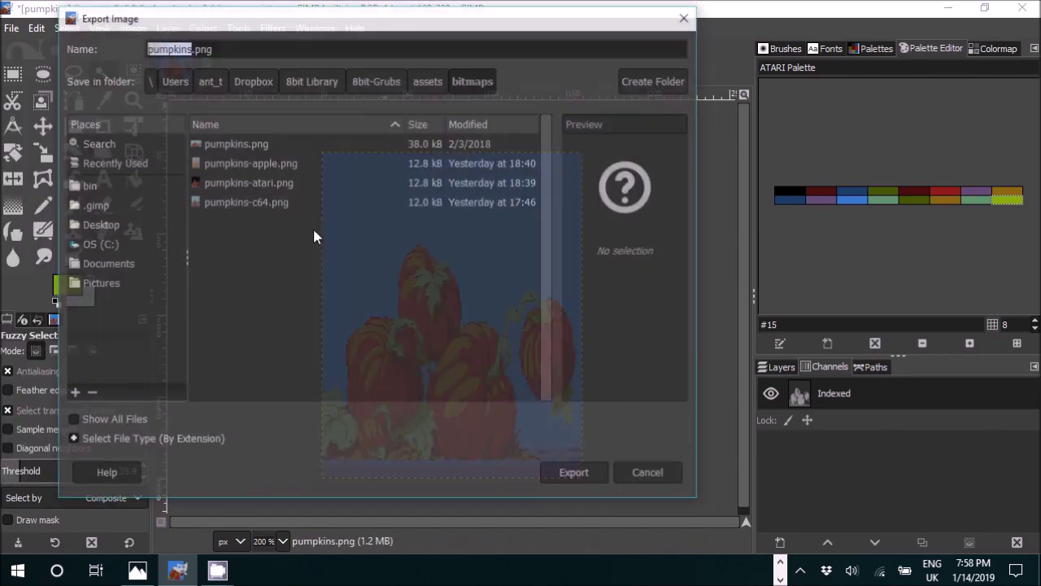
click(254, 182)
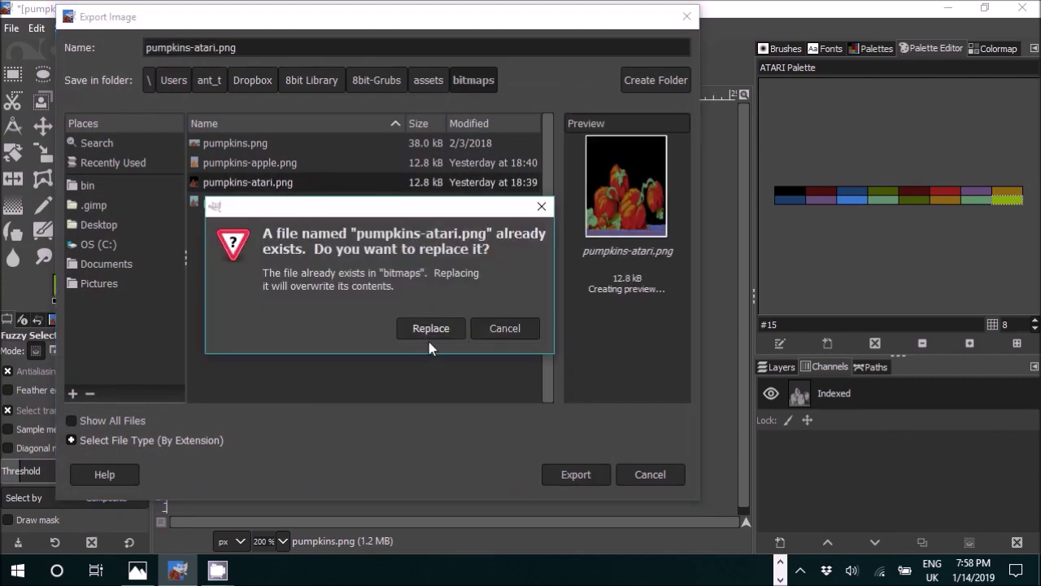
click(429, 327)
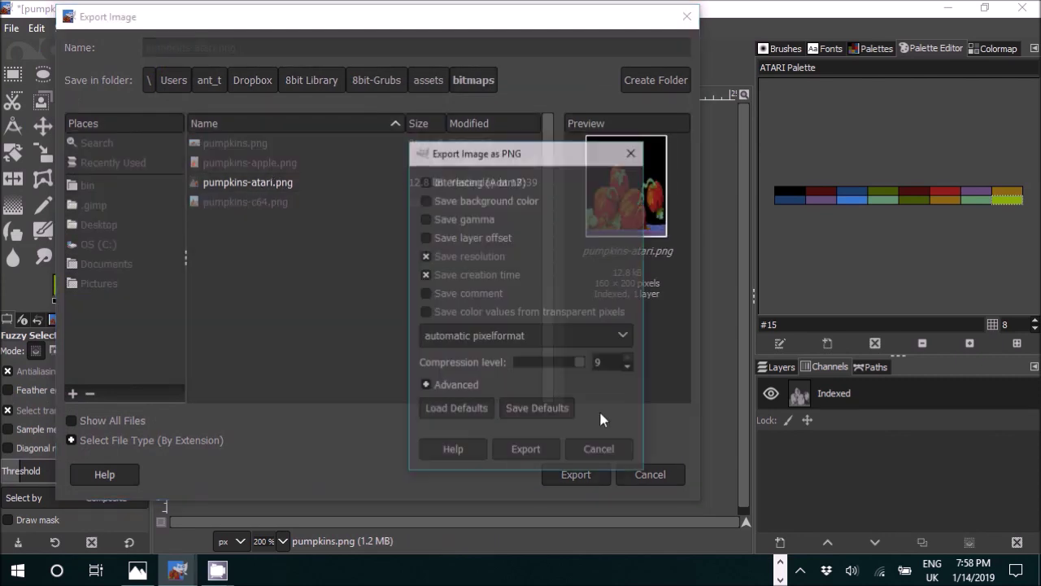
click(520, 450)
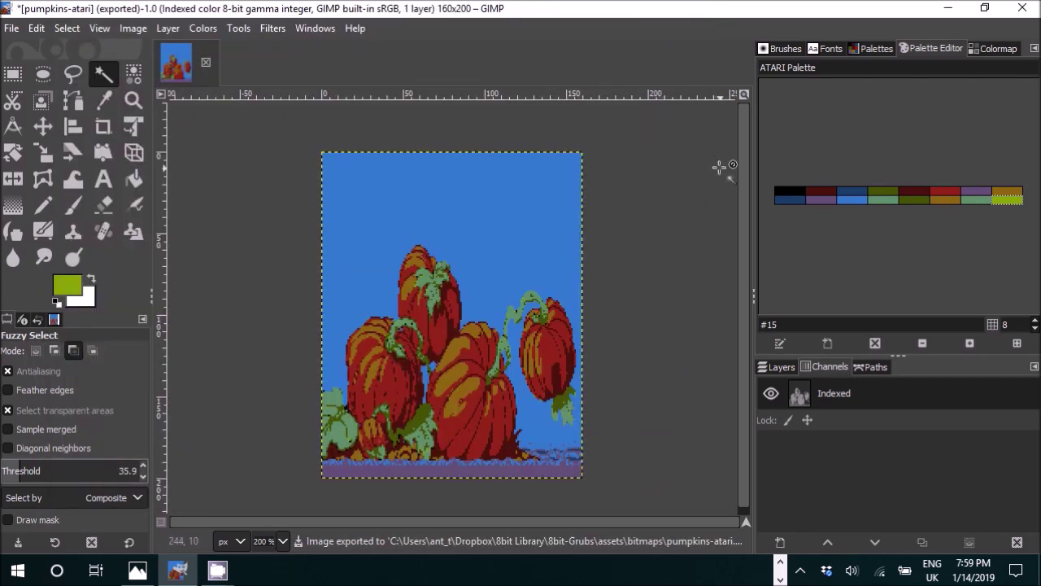
key(ctrl+z)
Undo the blue sky fill and scale the image to 160x200 with proportions unlinked
key(ctrl+z)
key(ctrl+z)
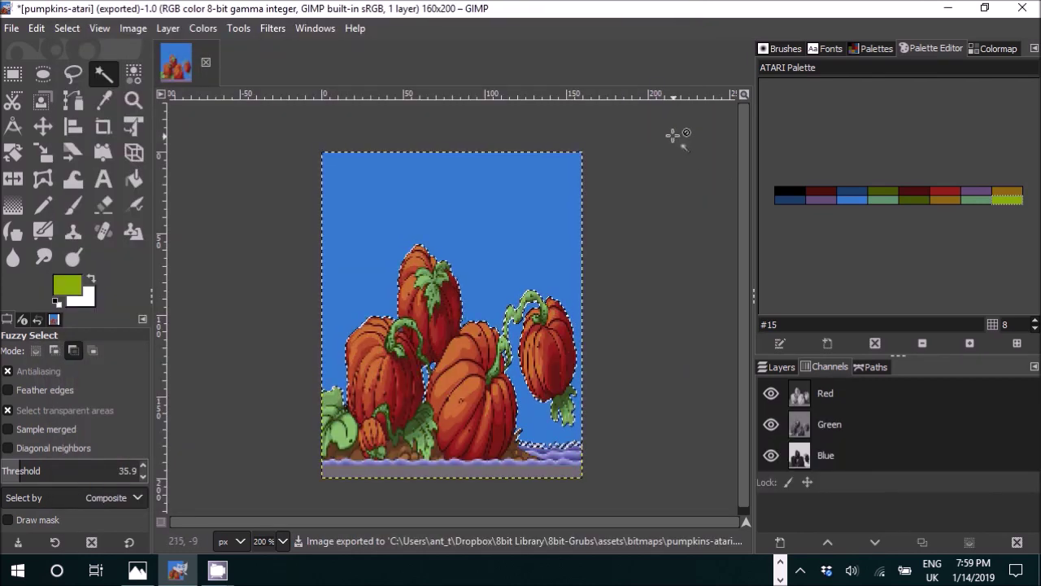
key(ctrl+z)
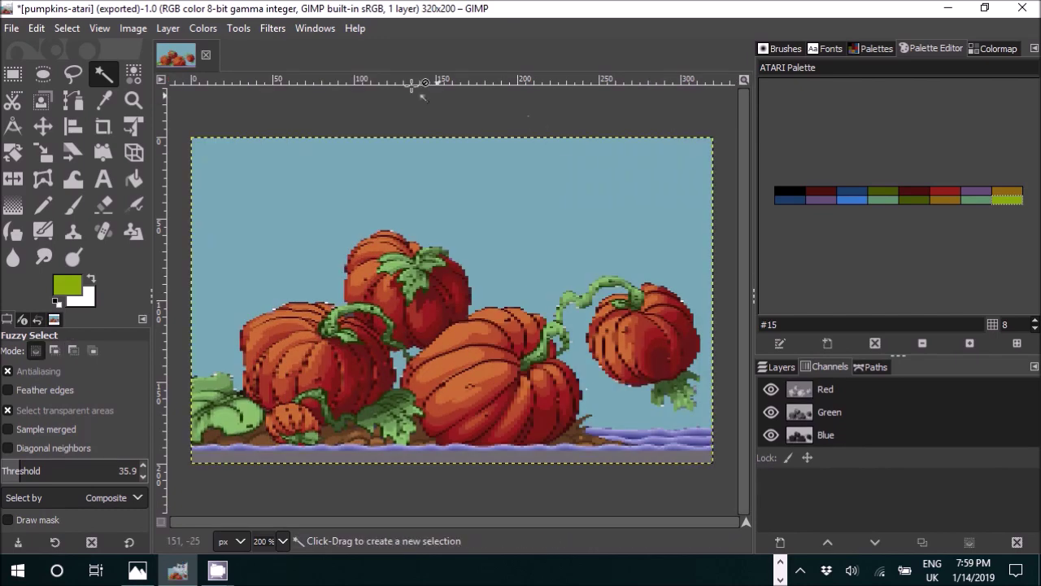
click(133, 27)
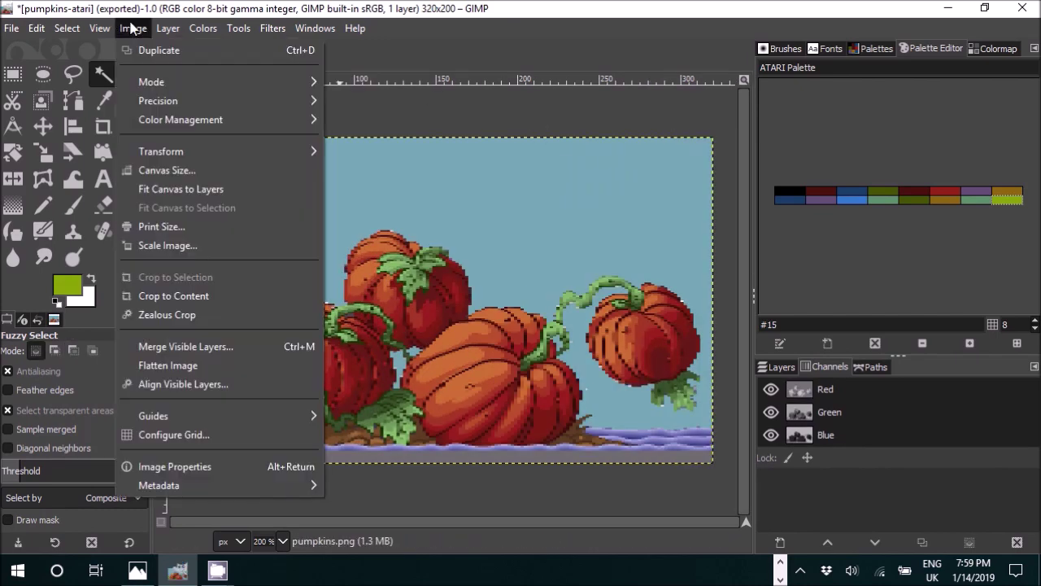
click(195, 247)
click(530, 255)
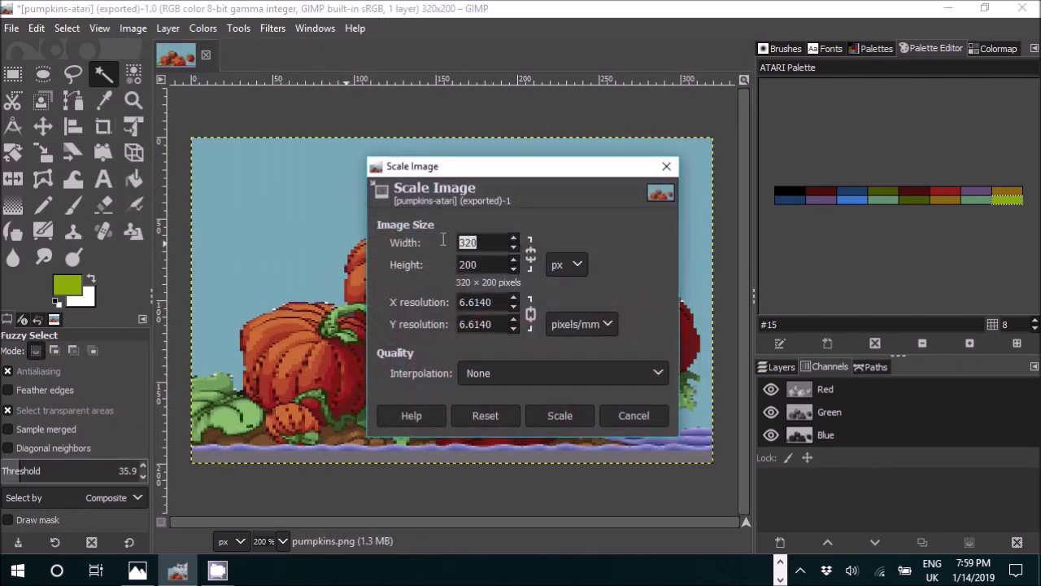
text(160)
click(560, 415)
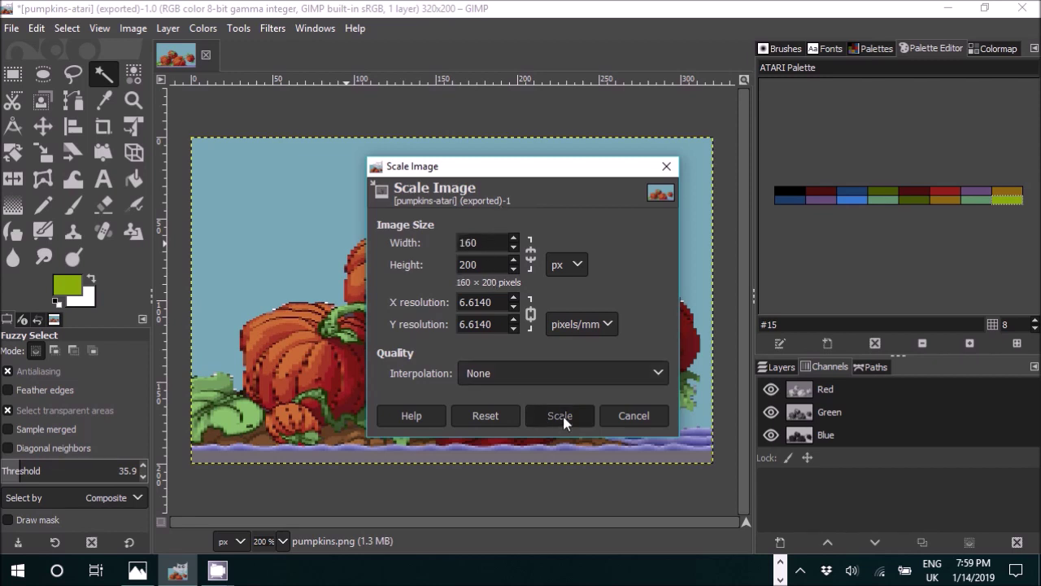
Convert the image to indexed colour using the C64 Palette
click(133, 27)
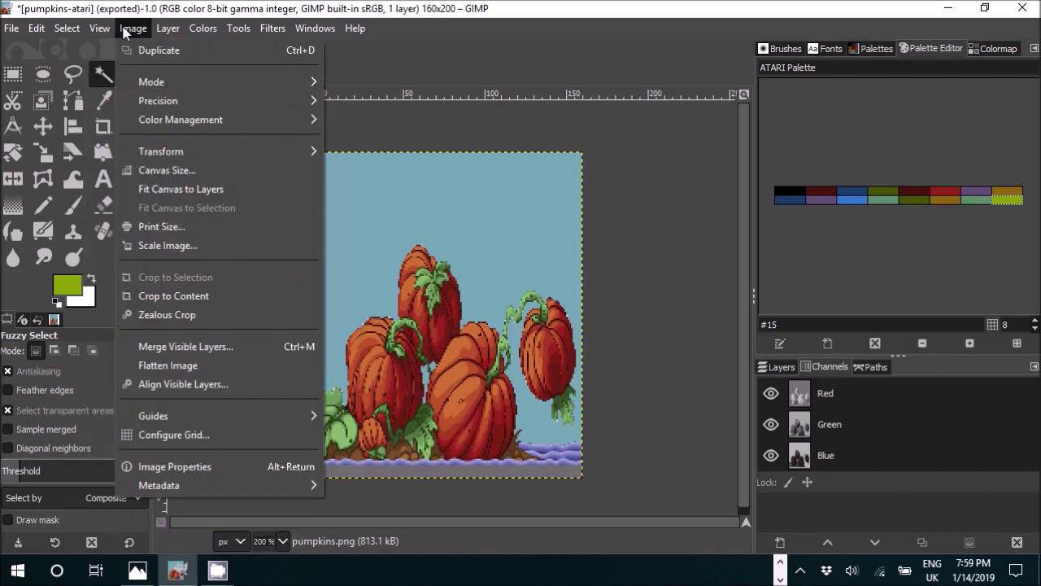
mouse_move(182, 86)
click(370, 121)
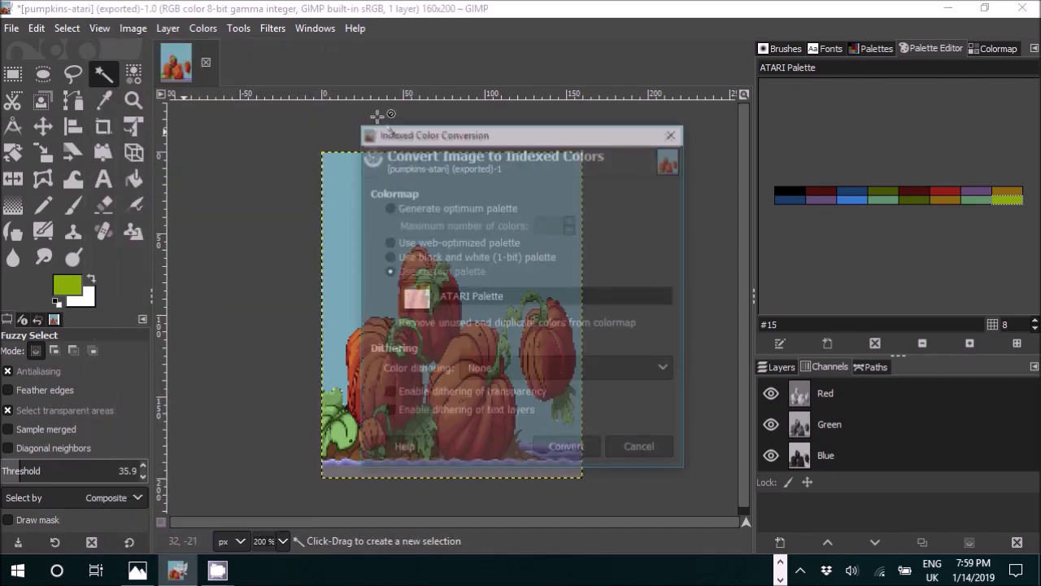
click(457, 290)
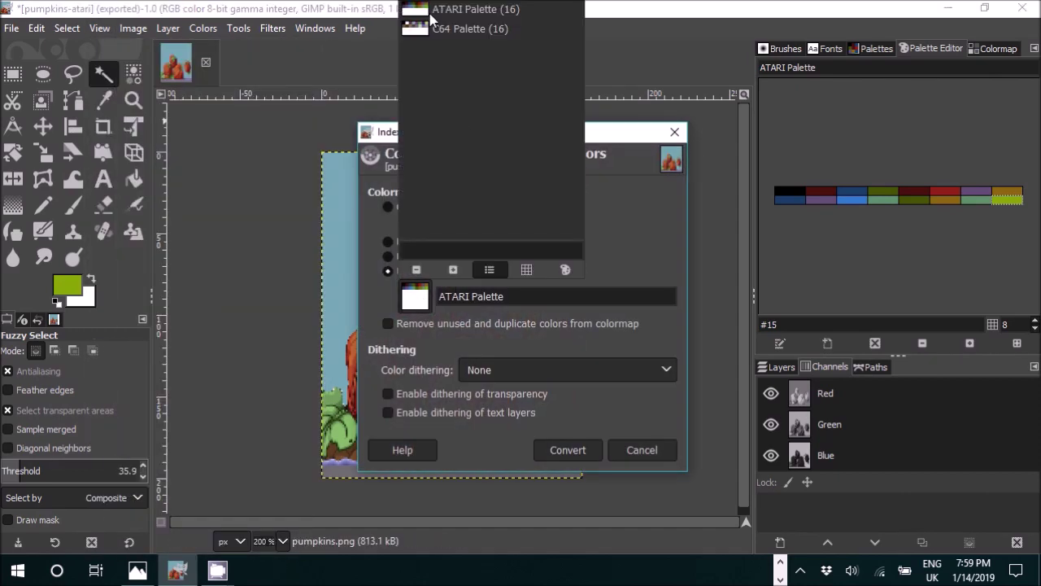
click(458, 128)
click(568, 438)
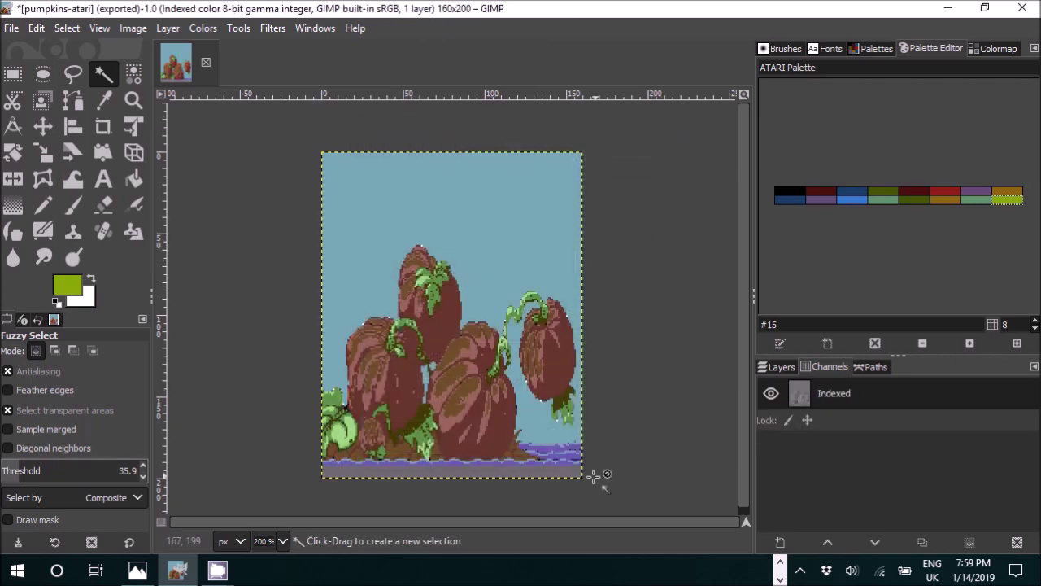
Set the export file name to the existing pumpkins-c64.png
click(12, 28)
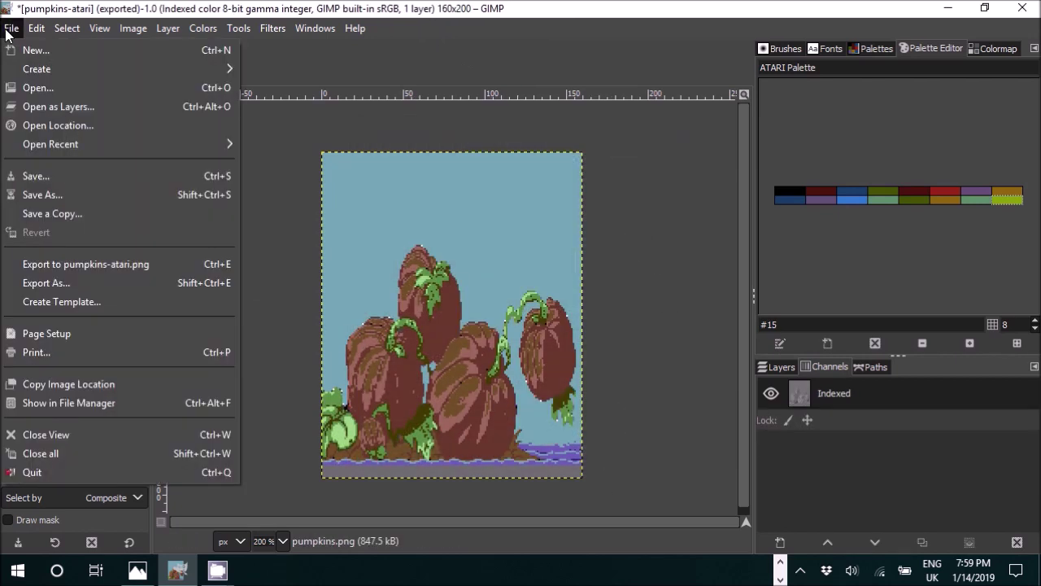
click(115, 284)
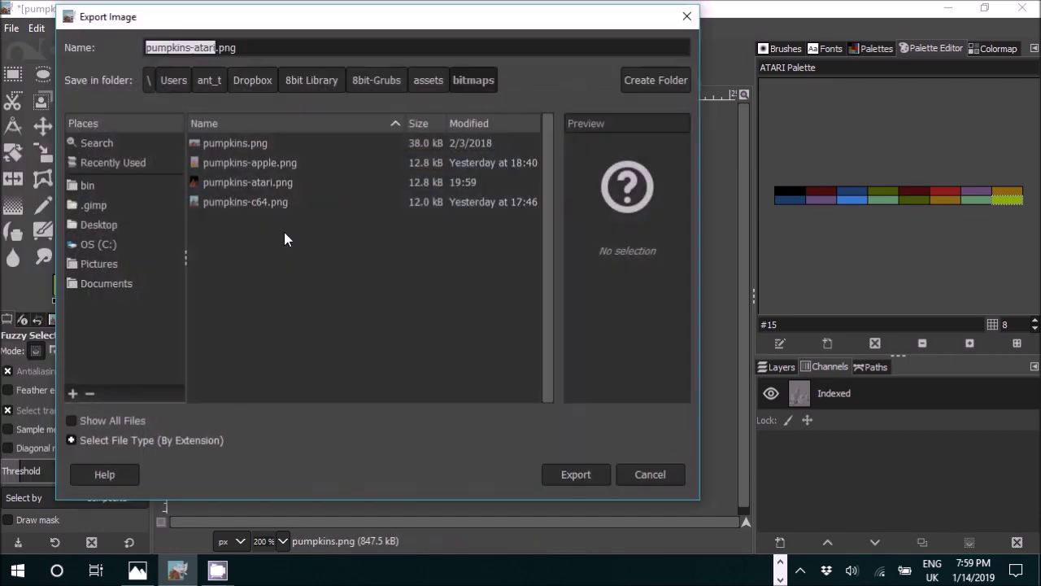
click(266, 201)
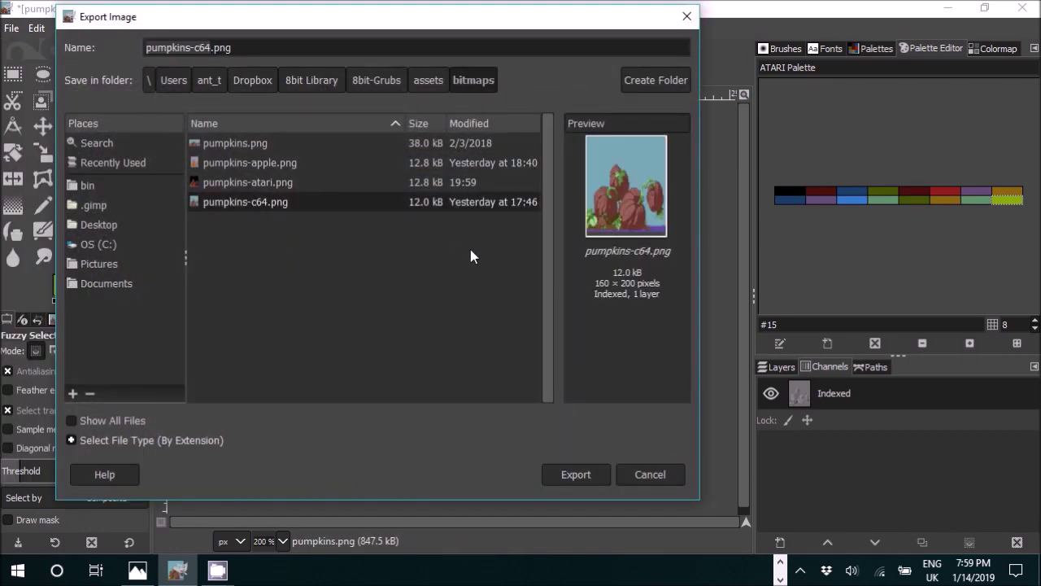